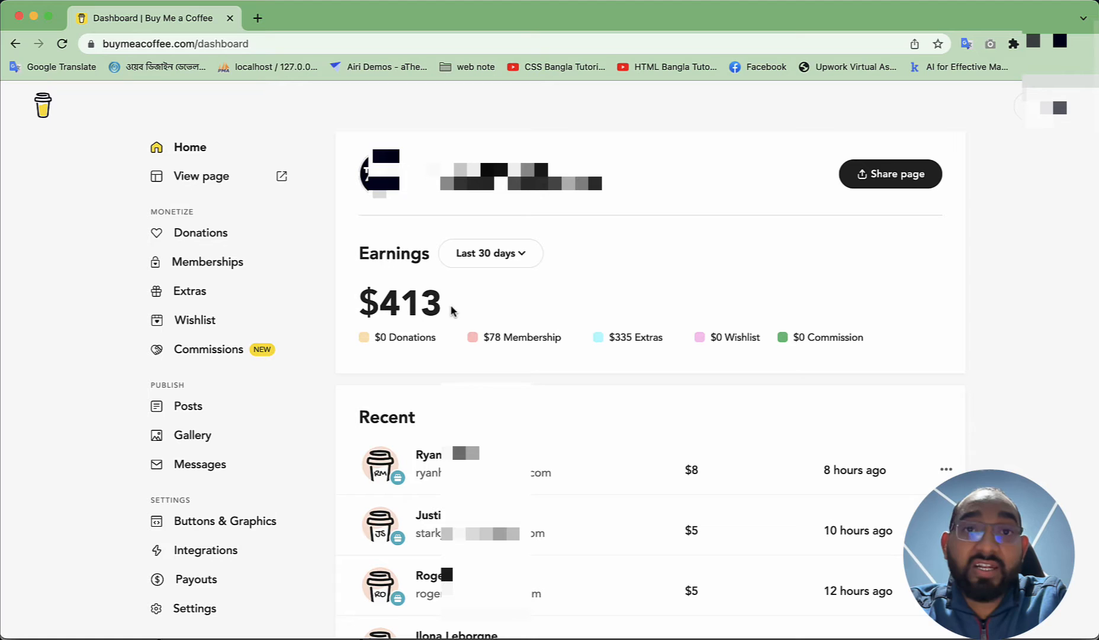
Show the dashboard earnings for the last 90 days and examine the Donations and Memberships sections
left_click(495, 259)
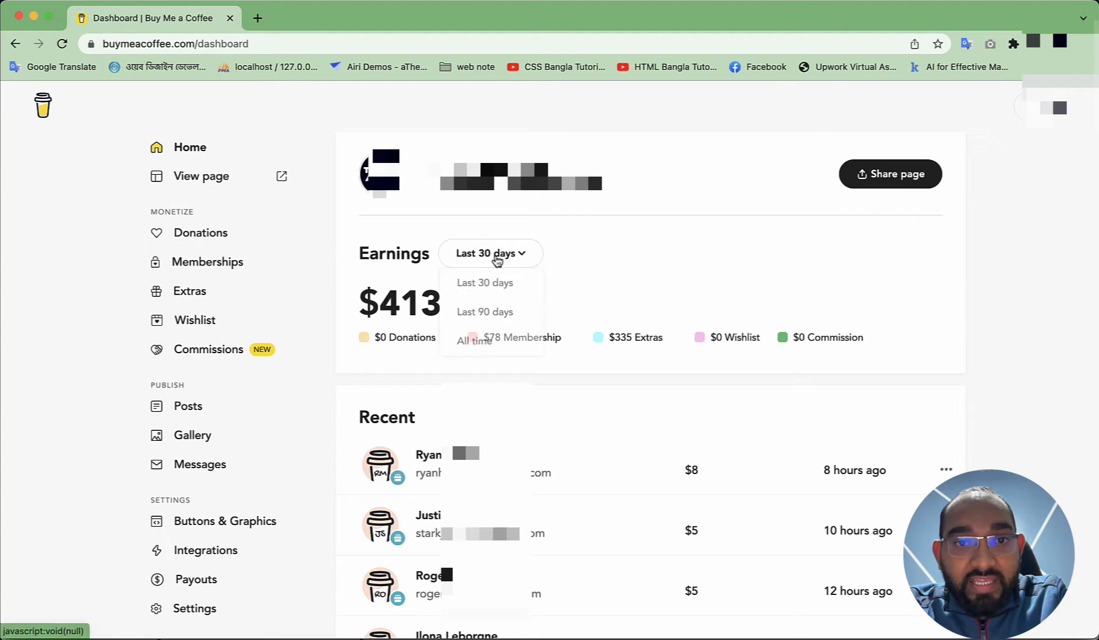
left_click(495, 313)
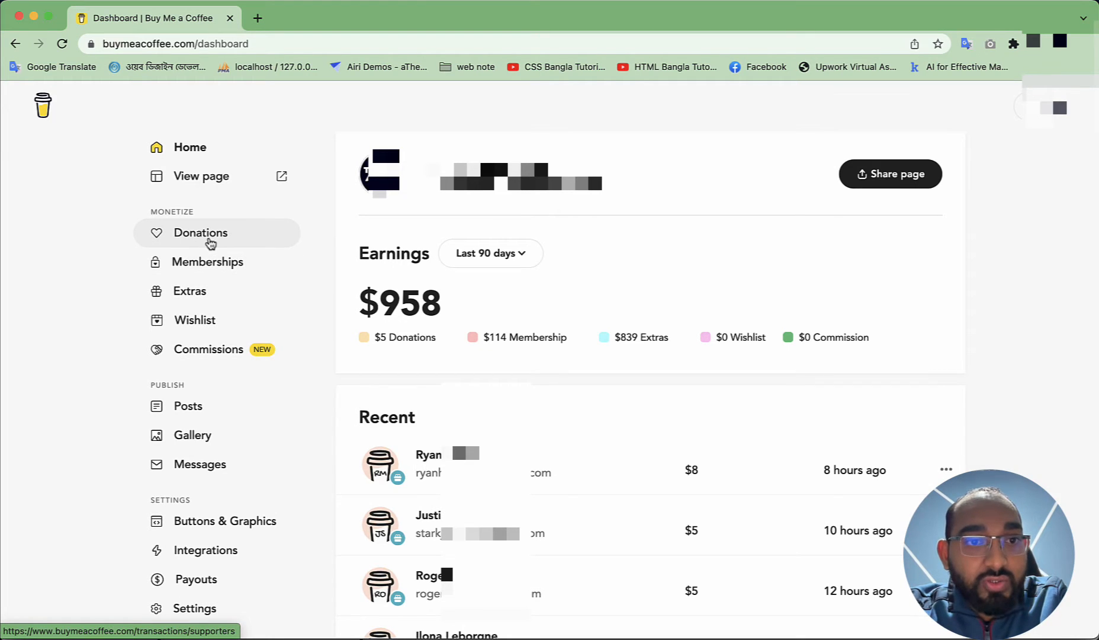
left_click(209, 236)
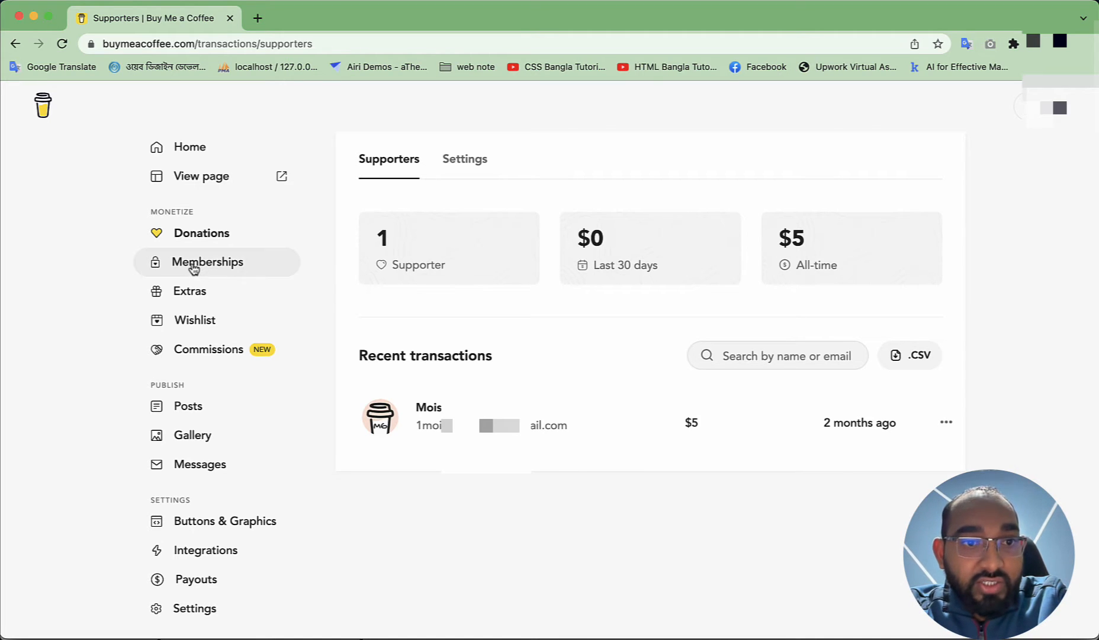
left_click(234, 271)
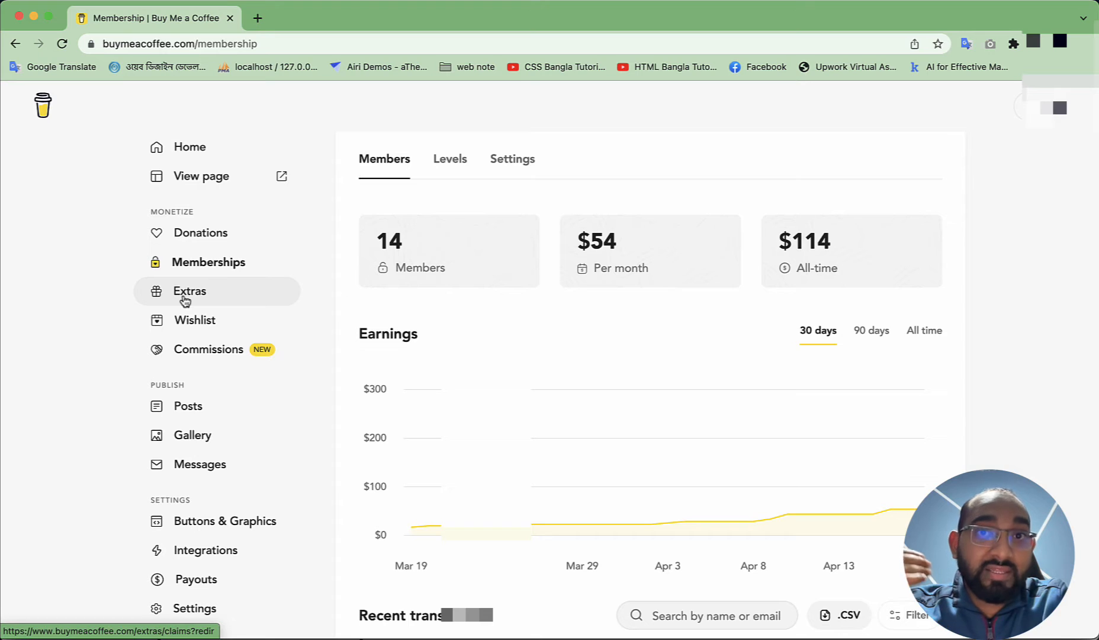
Look through the extras claims, the My extras listings, and the Wishlist and Commissions sections
left_click(208, 298)
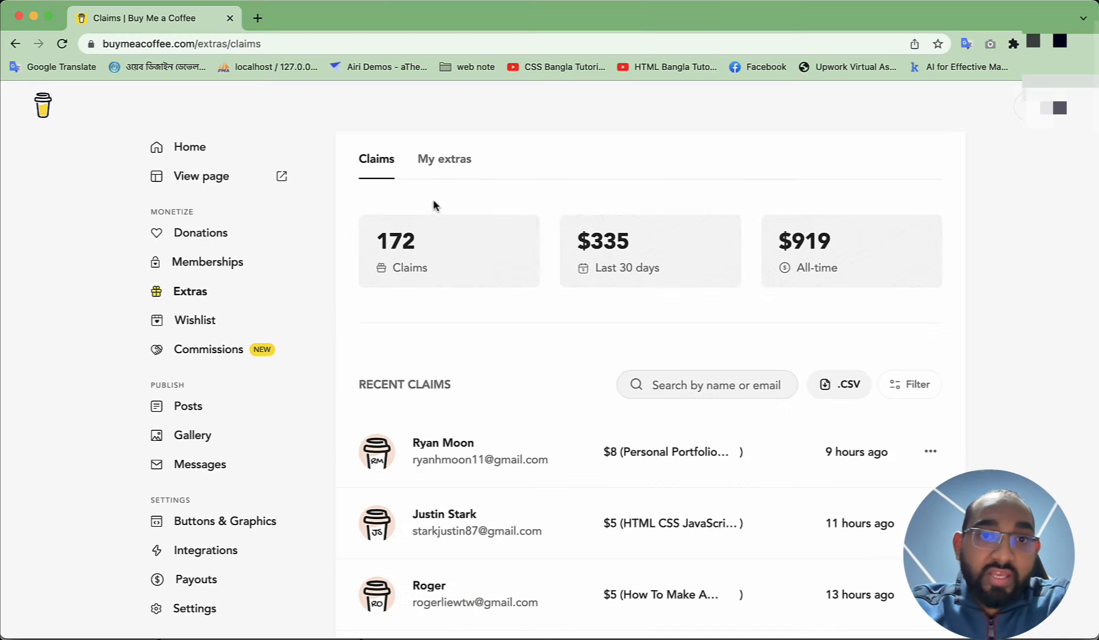
left_click(459, 169)
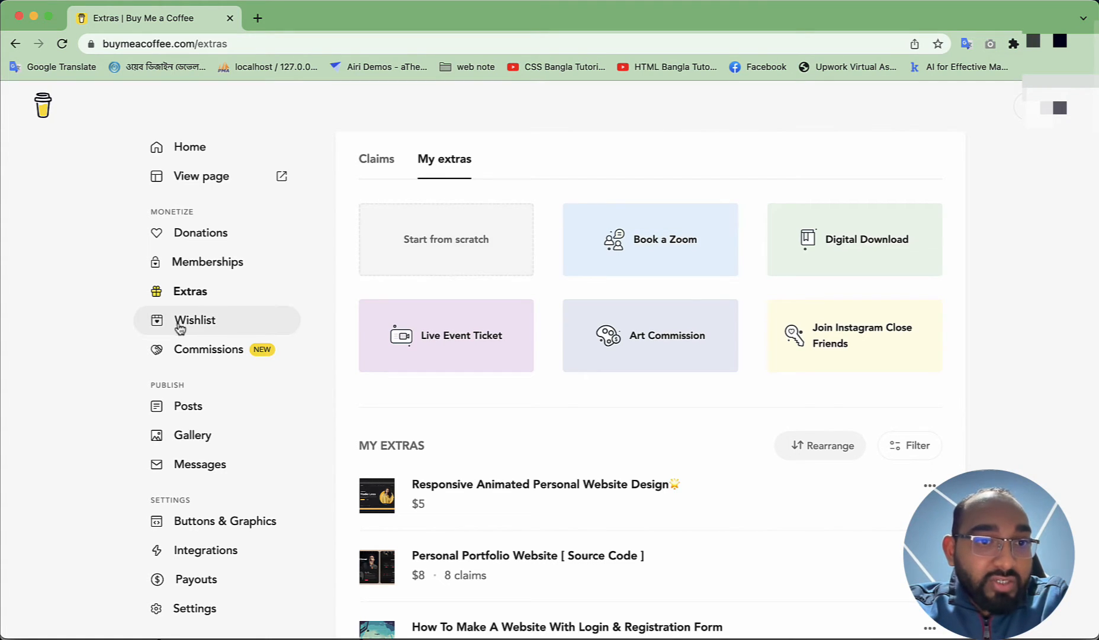
left_click(230, 326)
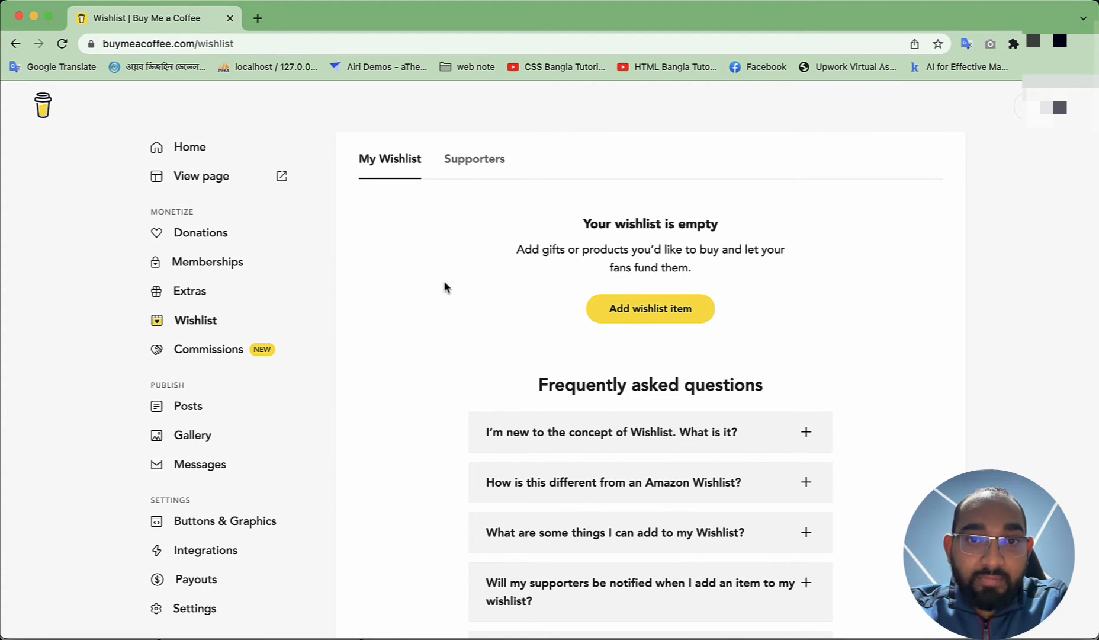
scroll(448, 305, "down", 1)
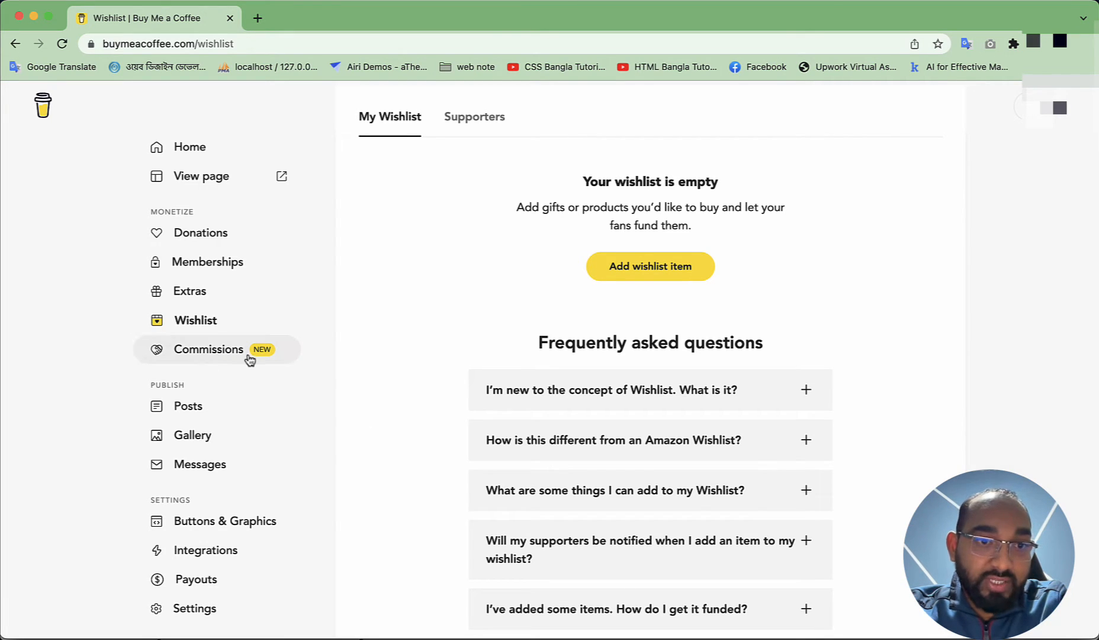
left_click(228, 362)
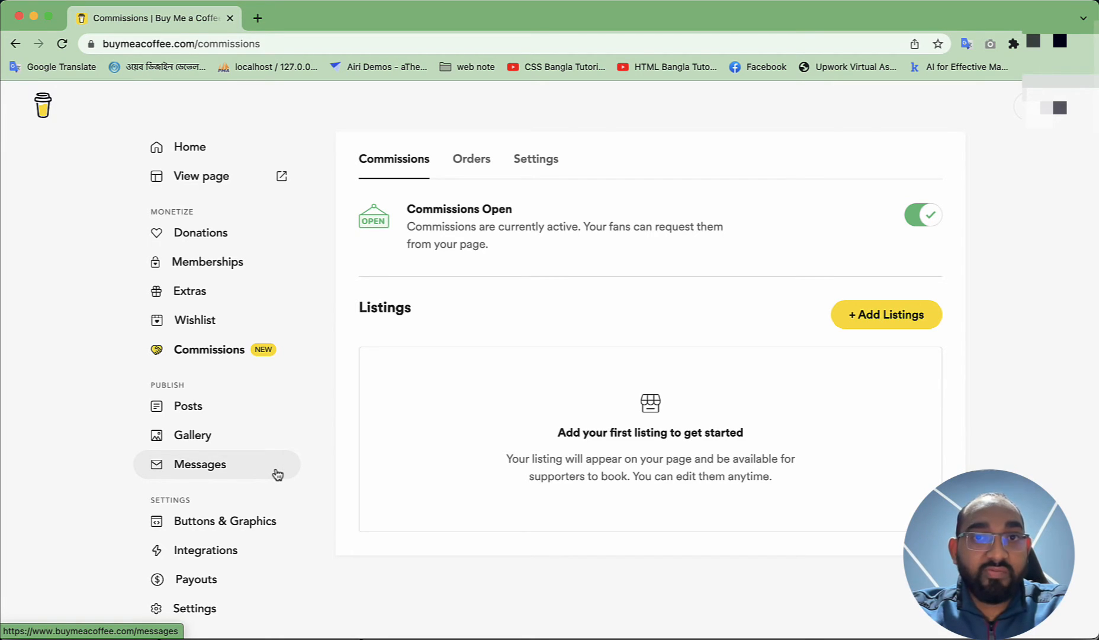
scroll(235, 532, "down", 1)
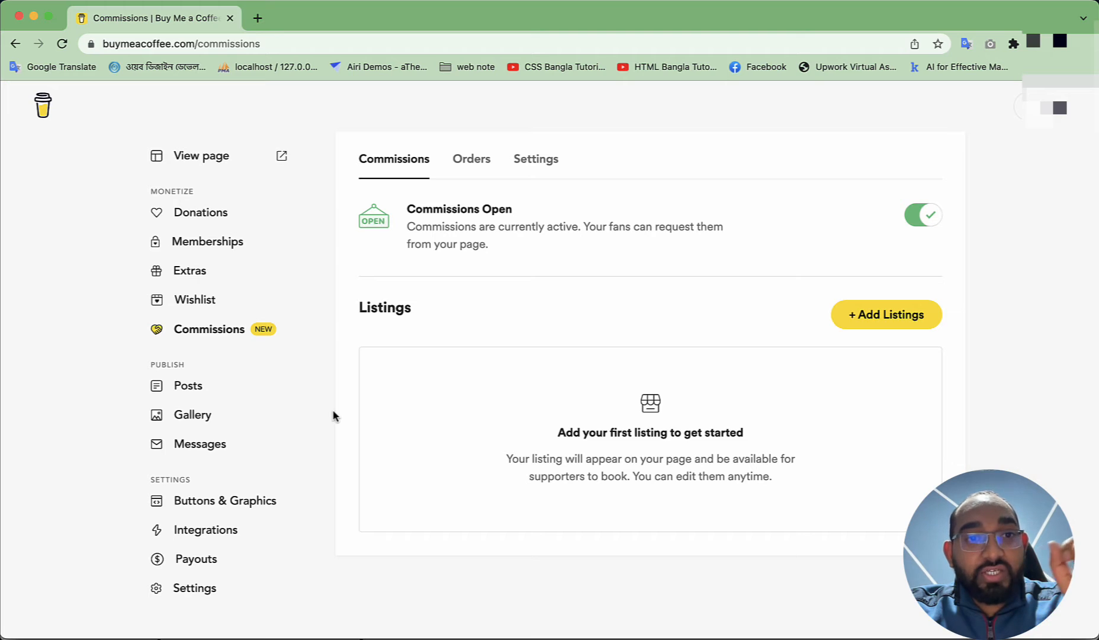
Switch to another browser profile and load the buymeacoffee.com homepage in a new tab
left_click(1060, 44)
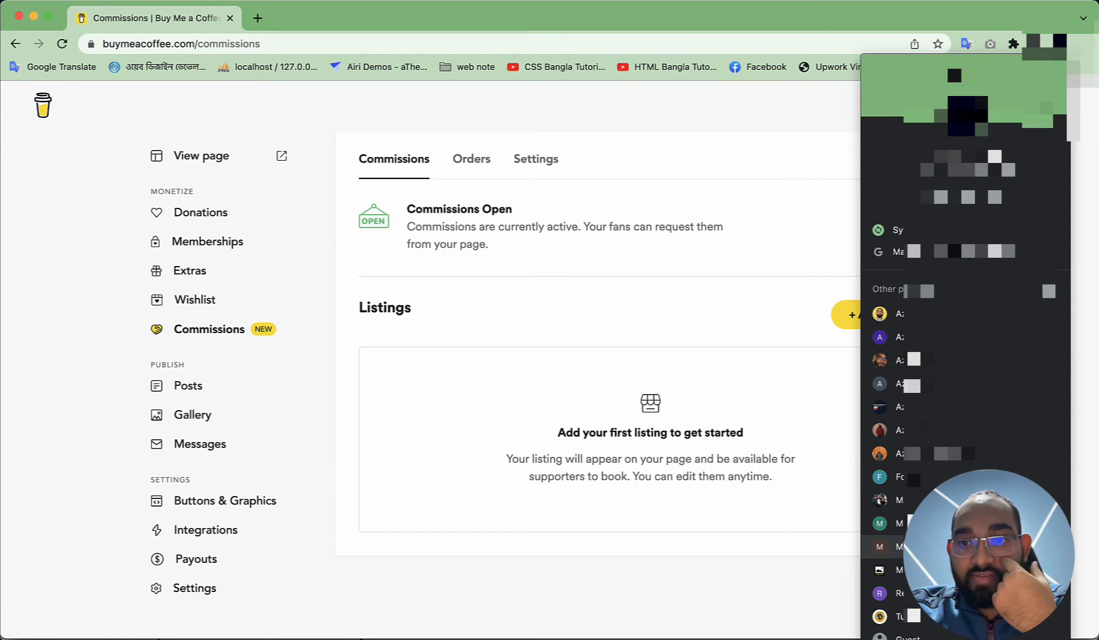
left_click(888, 546)
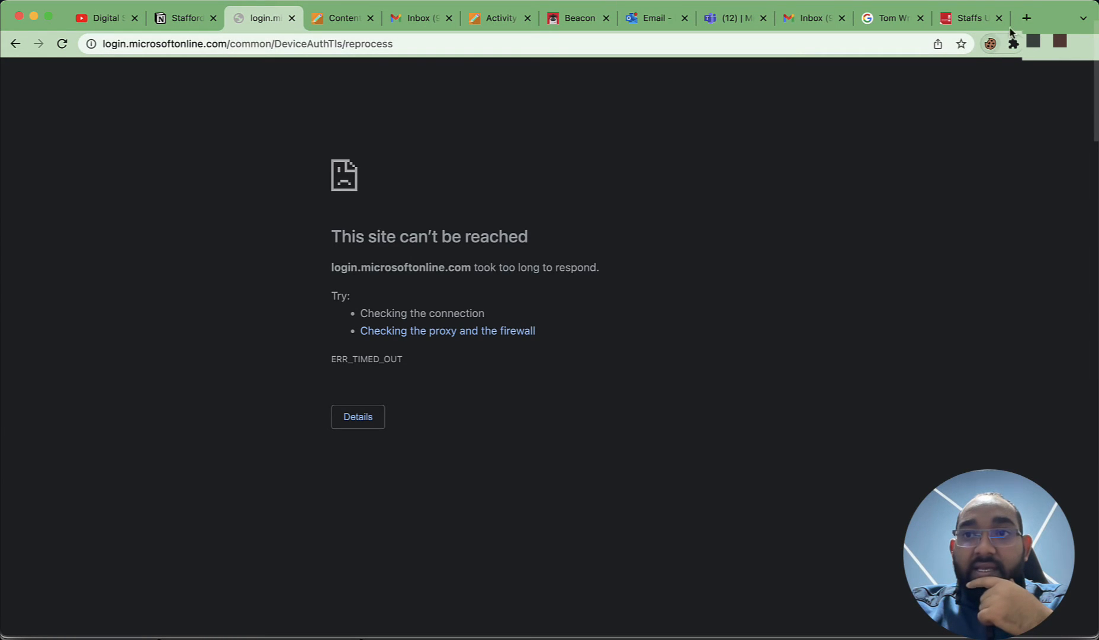
left_click(1026, 17)
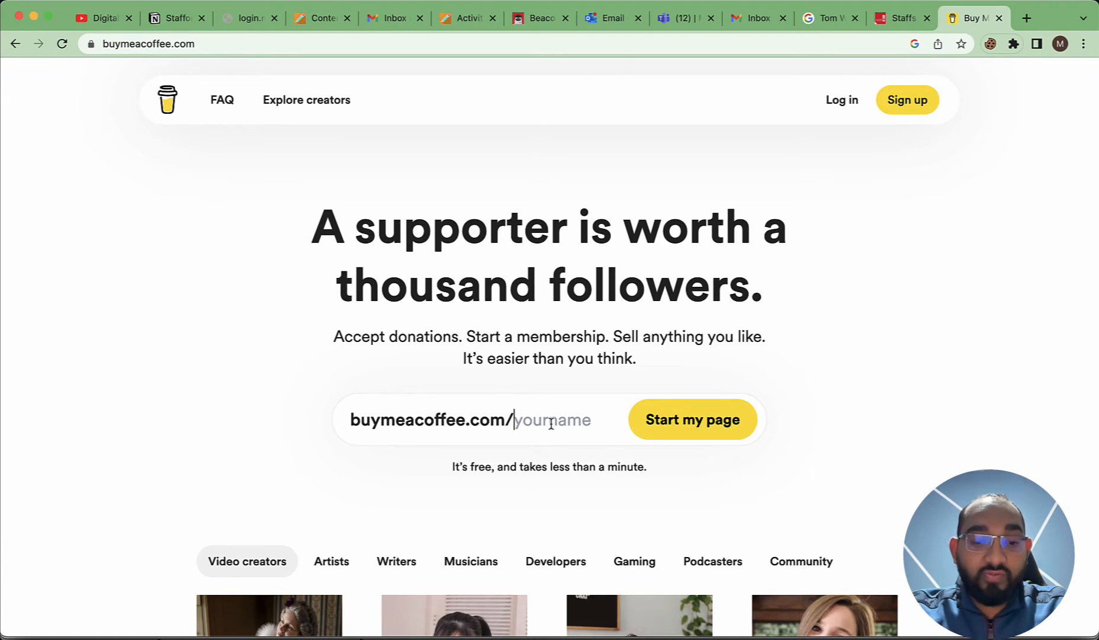
Enter the creator's chosen username in the page address on the homepage and start creating the page
type("Rafy")
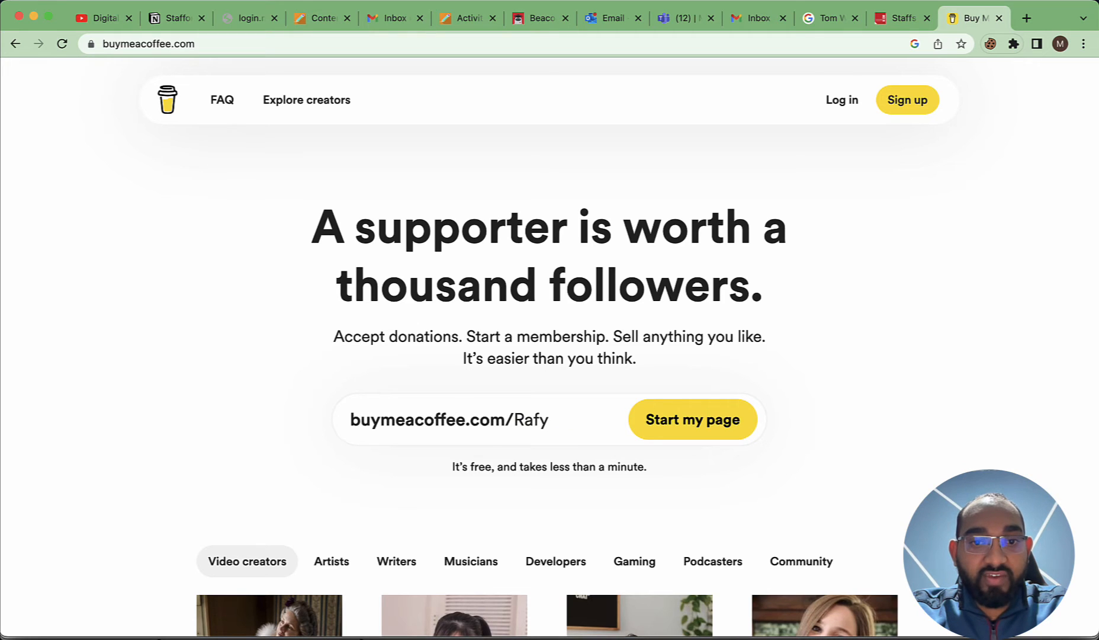
type("InThe")
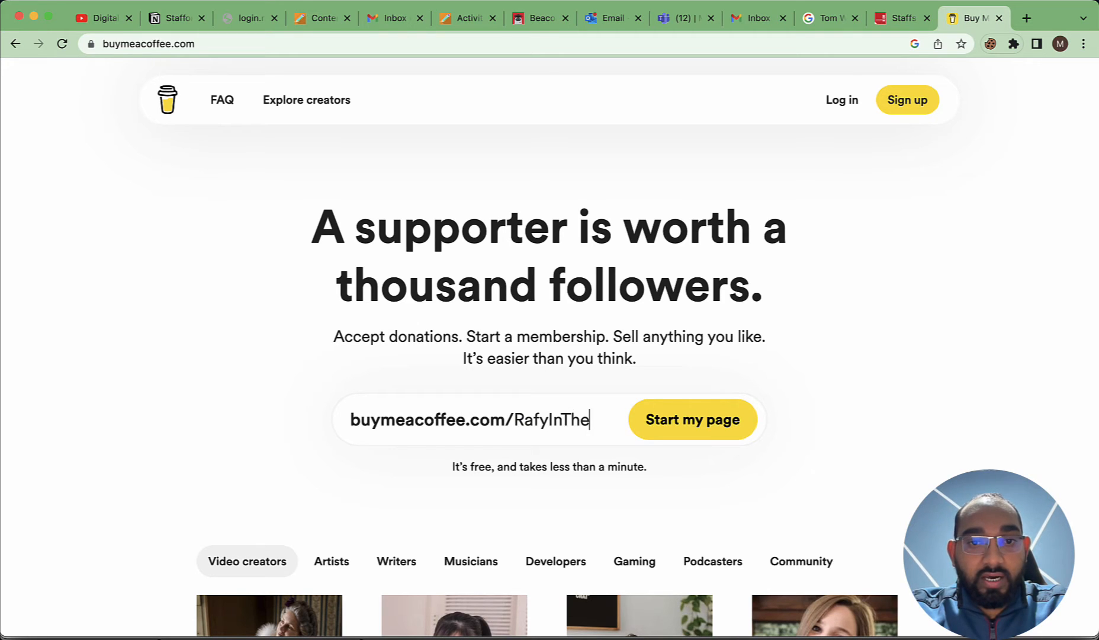
type("UK")
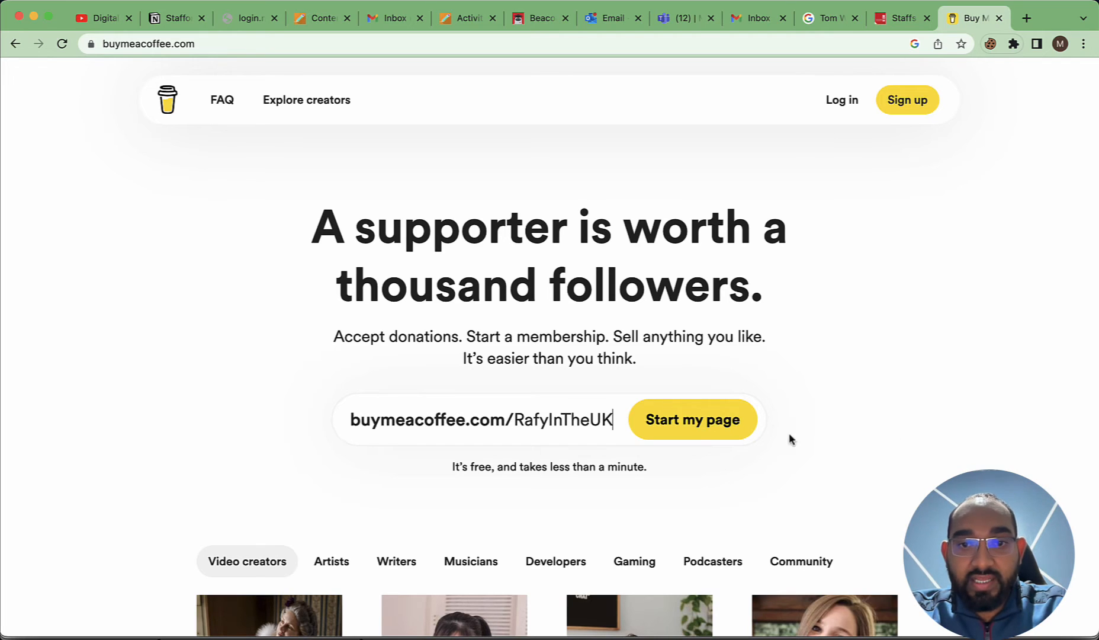
left_click(723, 438)
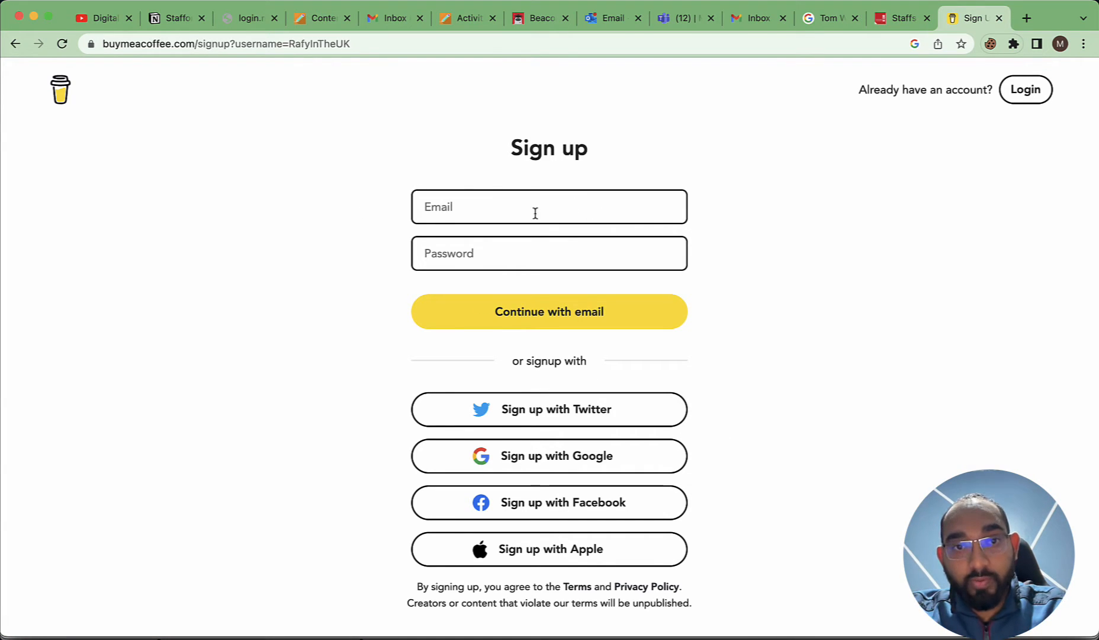
Sign up with Google using the account already listed in this browser profile
scroll(785, 282, "down", 1)
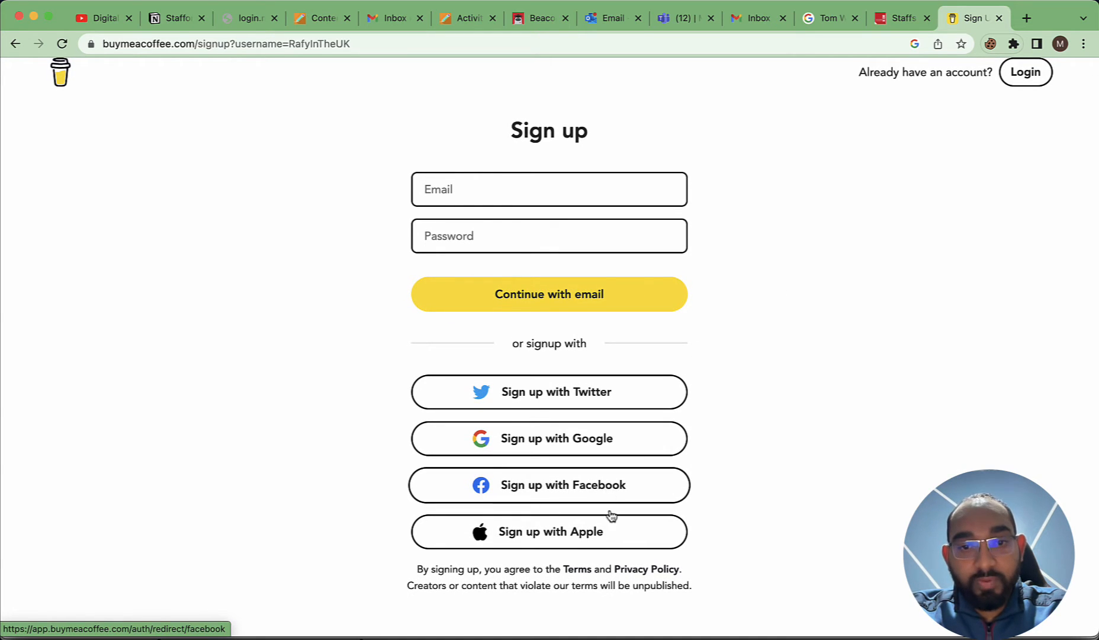
left_click(551, 448)
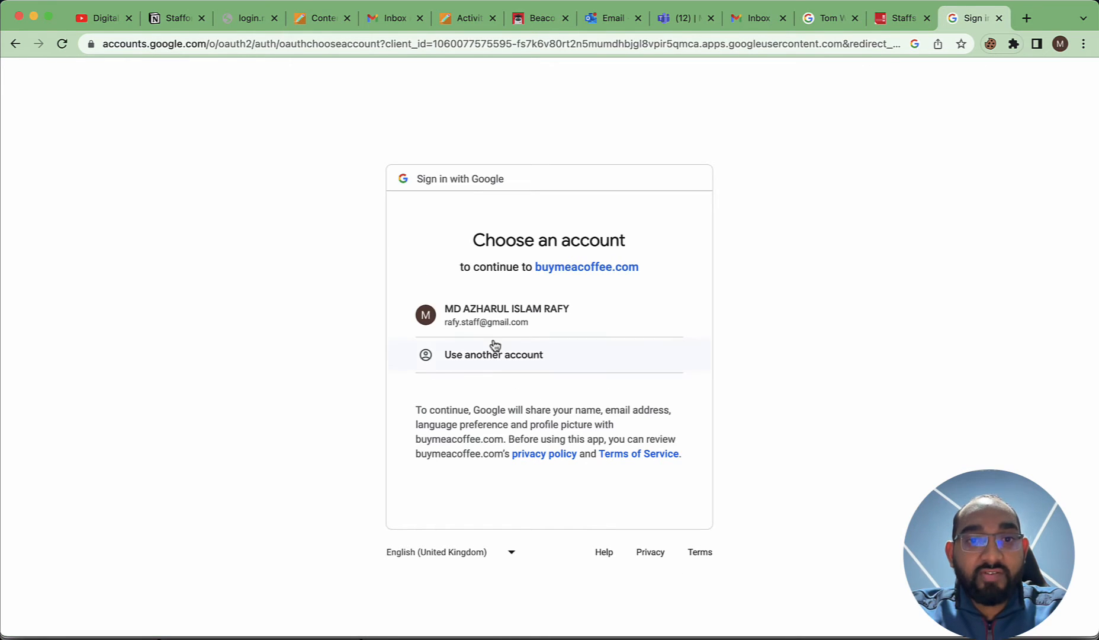
left_click(532, 322)
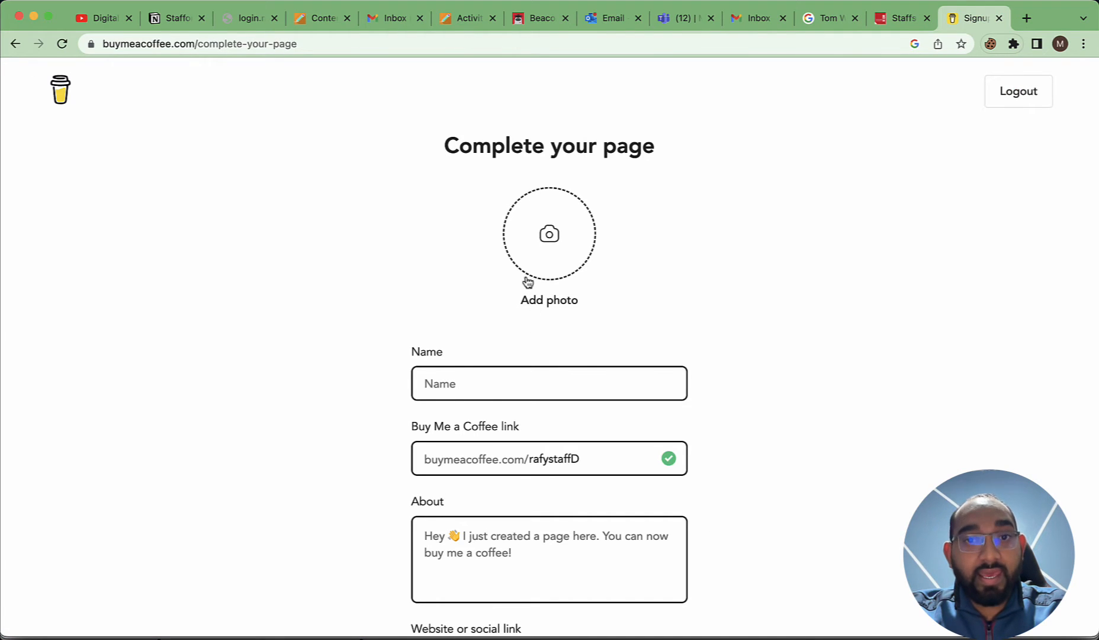
Upload Photo-1.jpeg from the Downloads folder as the page's profile photo
left_click(553, 246)
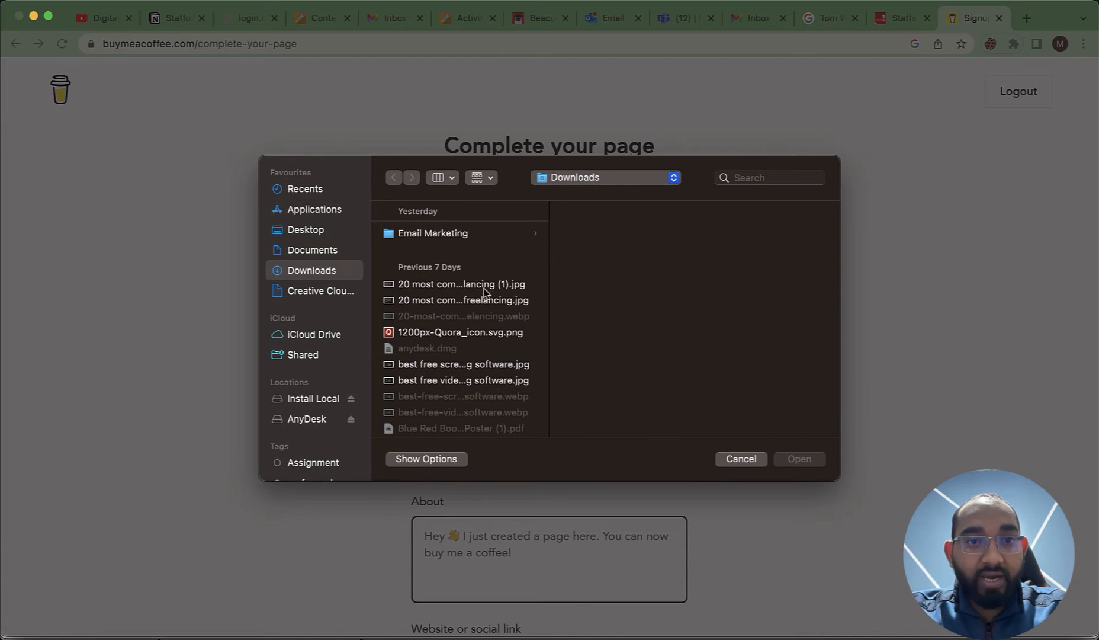
left_click(484, 237)
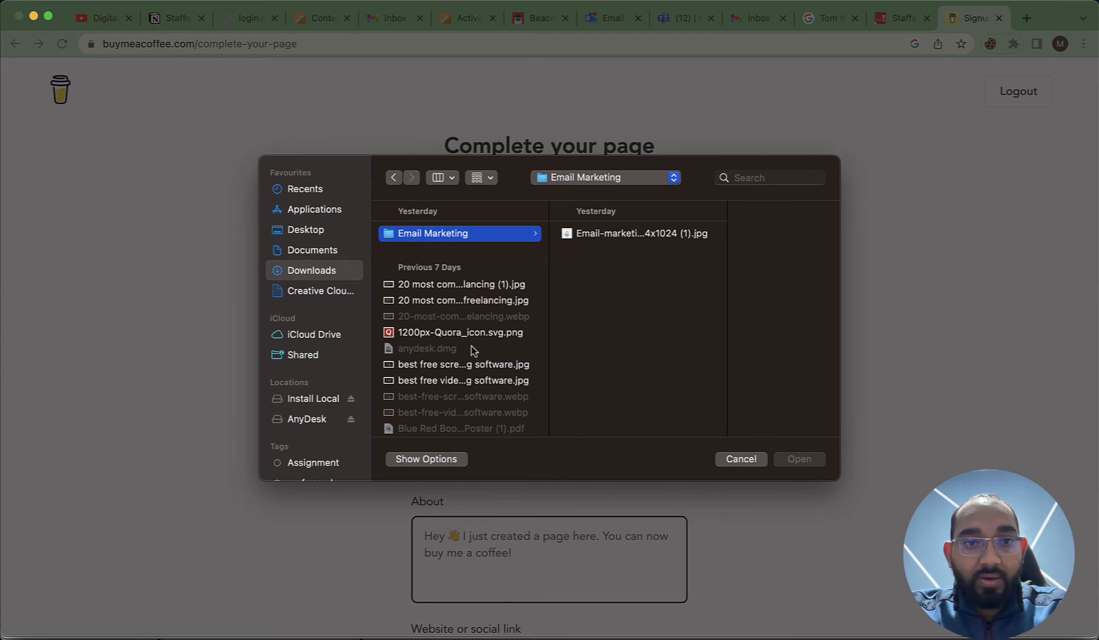
scroll(474, 349, "down", 10)
scroll(473, 352, "down", 10)
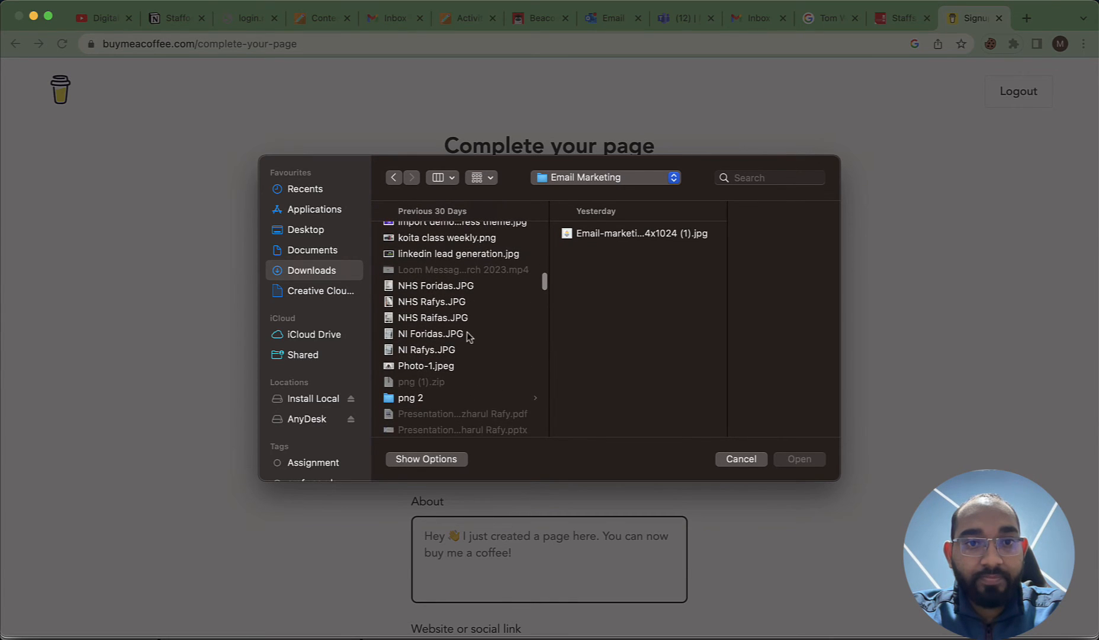
scroll(464, 382, "down", 2)
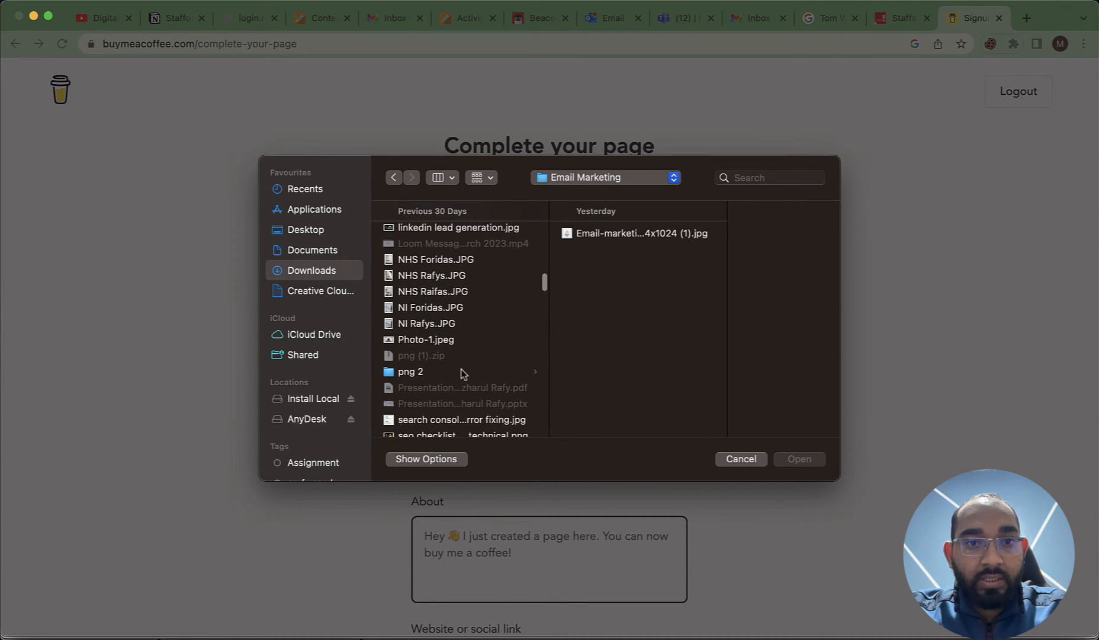
left_click(455, 343)
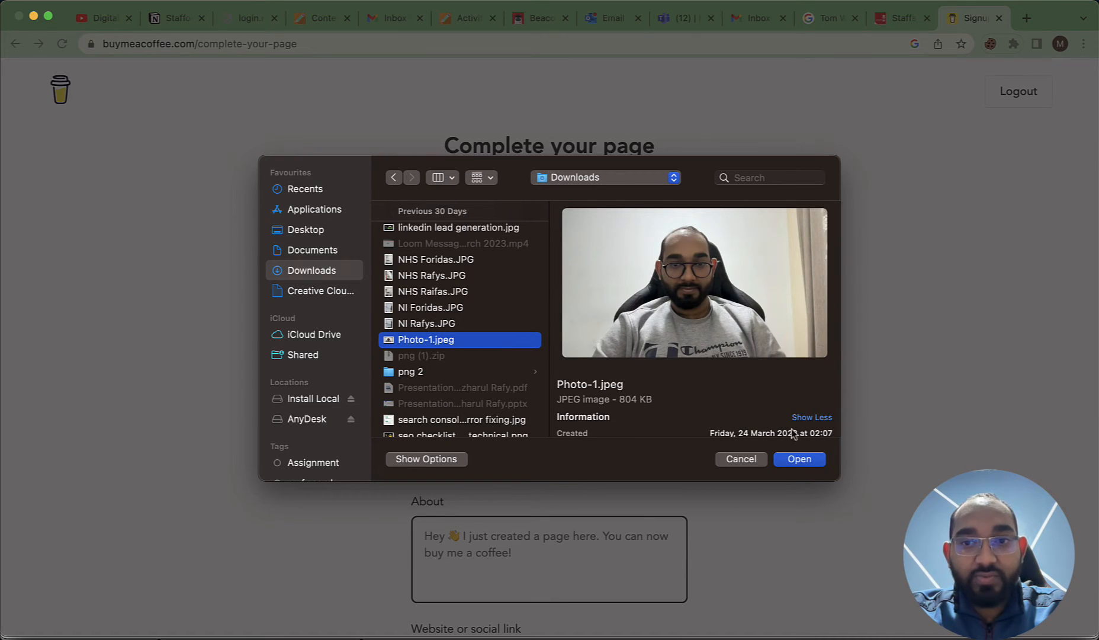
left_click(799, 462)
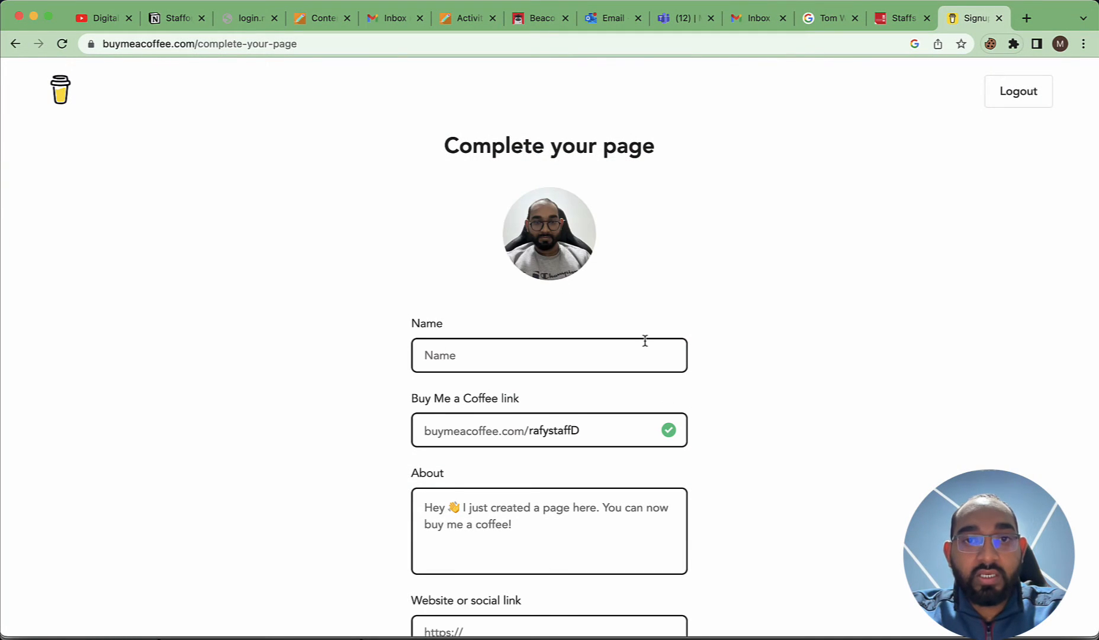
Enter the creator's full name in uppercase as the name on the page being completed
left_click(522, 362)
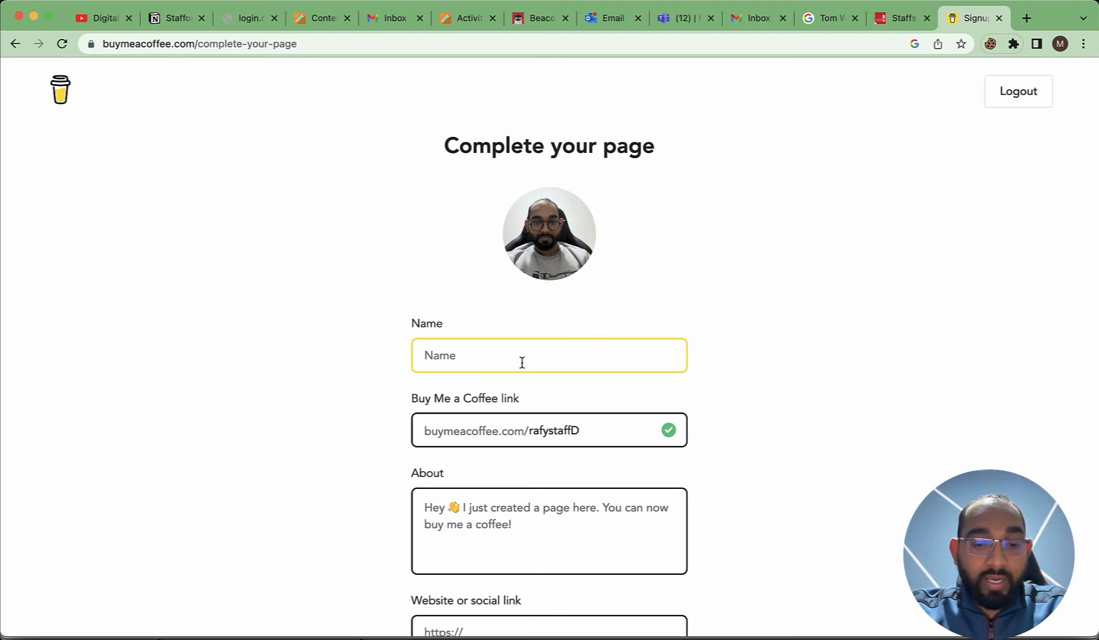
type("MD AZHARUL ISLAM")
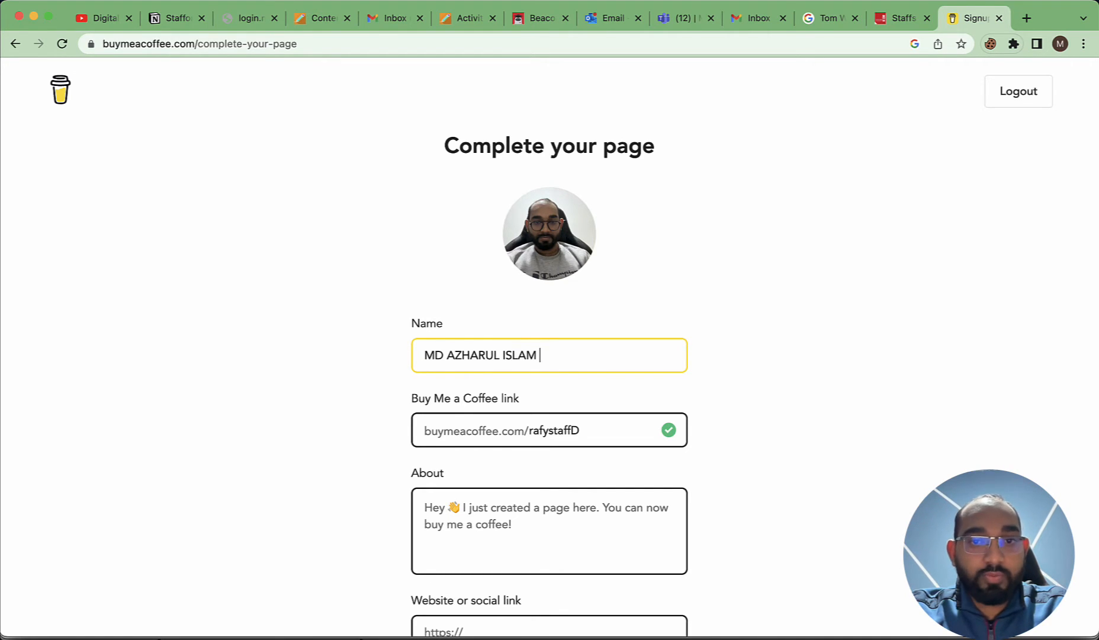
type(" RAFY")
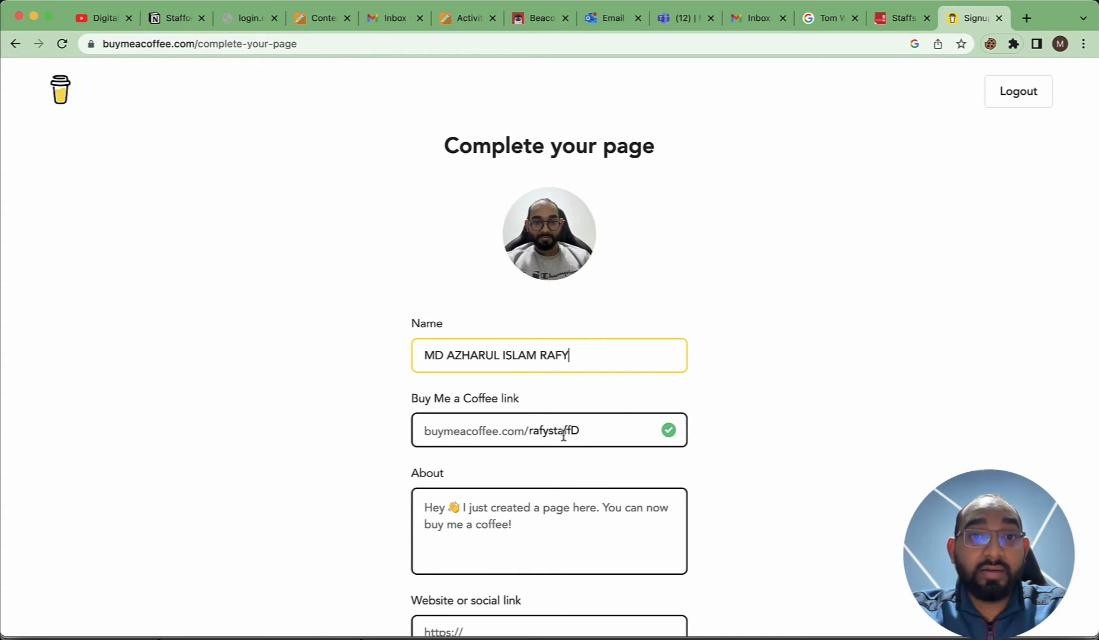
Replace the suggested Buy Me a Coffee link with the creator's short name followed by "sUK"
left_click(545, 432)
double_click(545, 432)
type("Rafy")
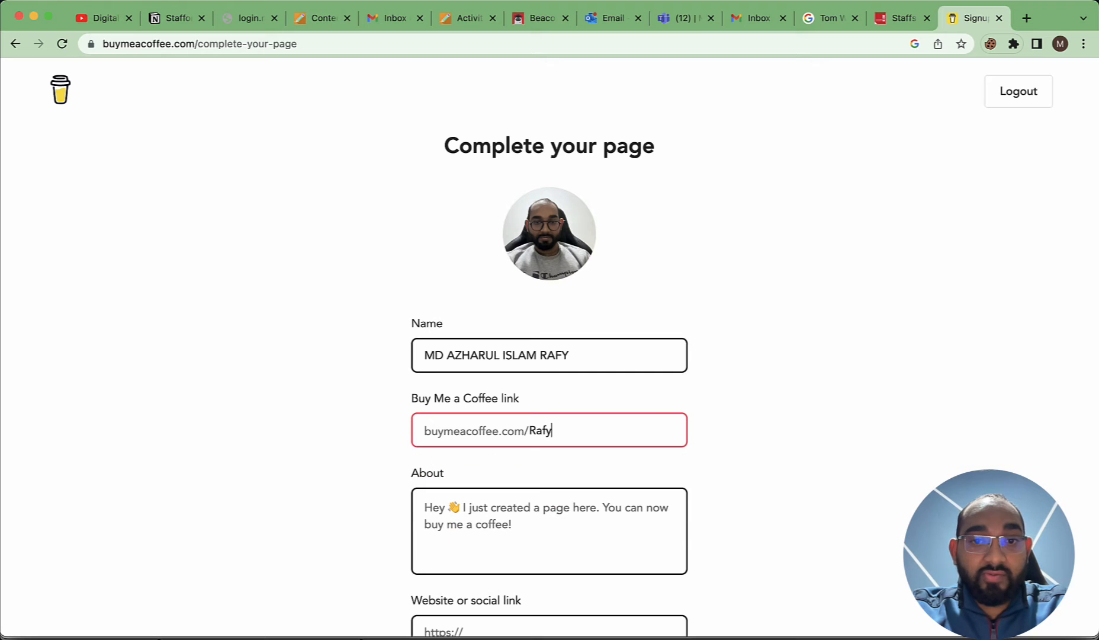
type("InTheUK")
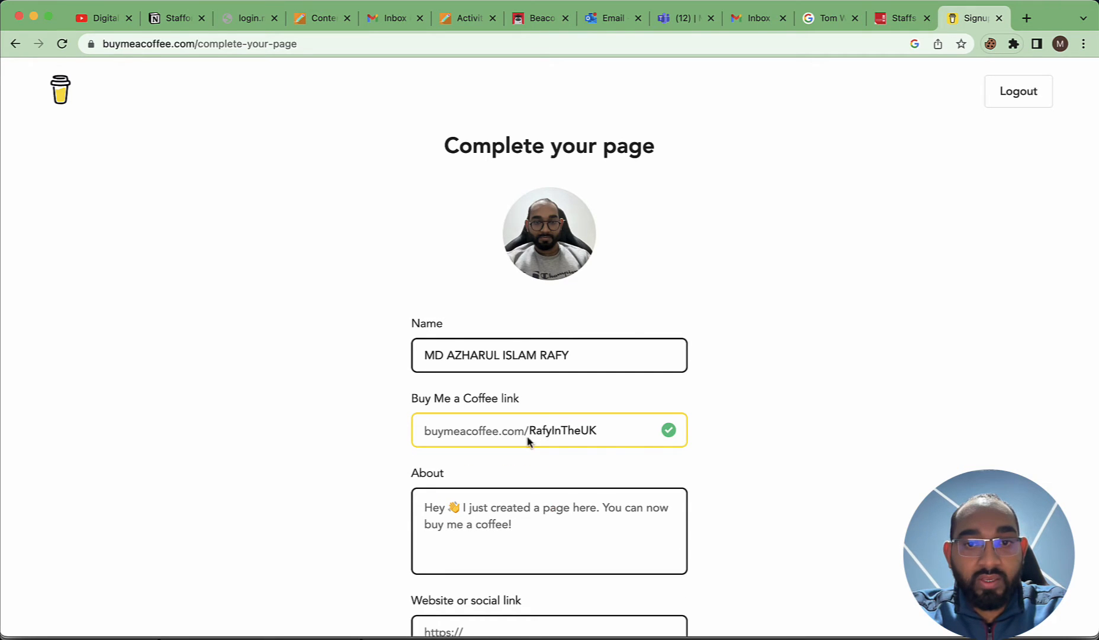
left_click_drag(552, 431, 600, 431)
key("BackSpace")
type("sUK")
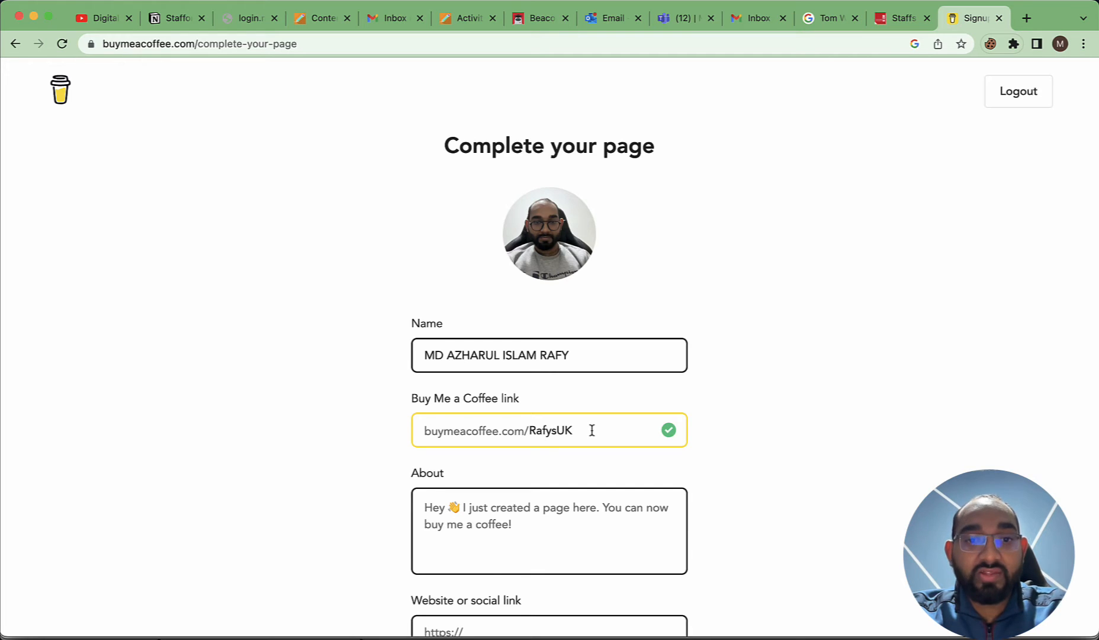
Fill in the About text with "Hey, I am providing information about relocating in the UK..."
scroll(592, 429, "down", 1)
left_click(466, 474)
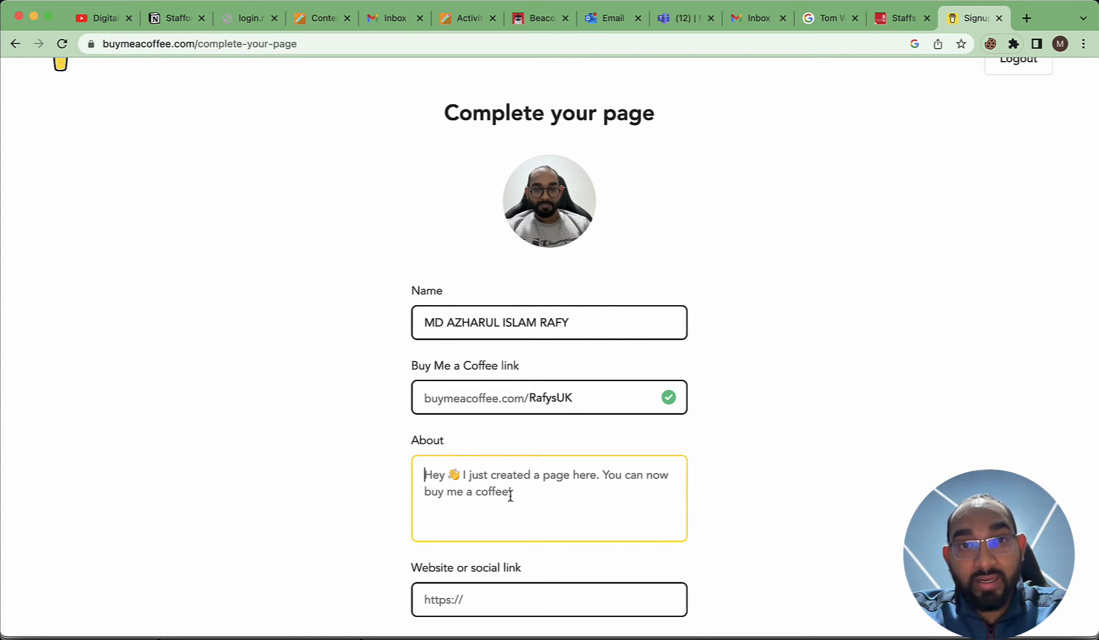
type("He")
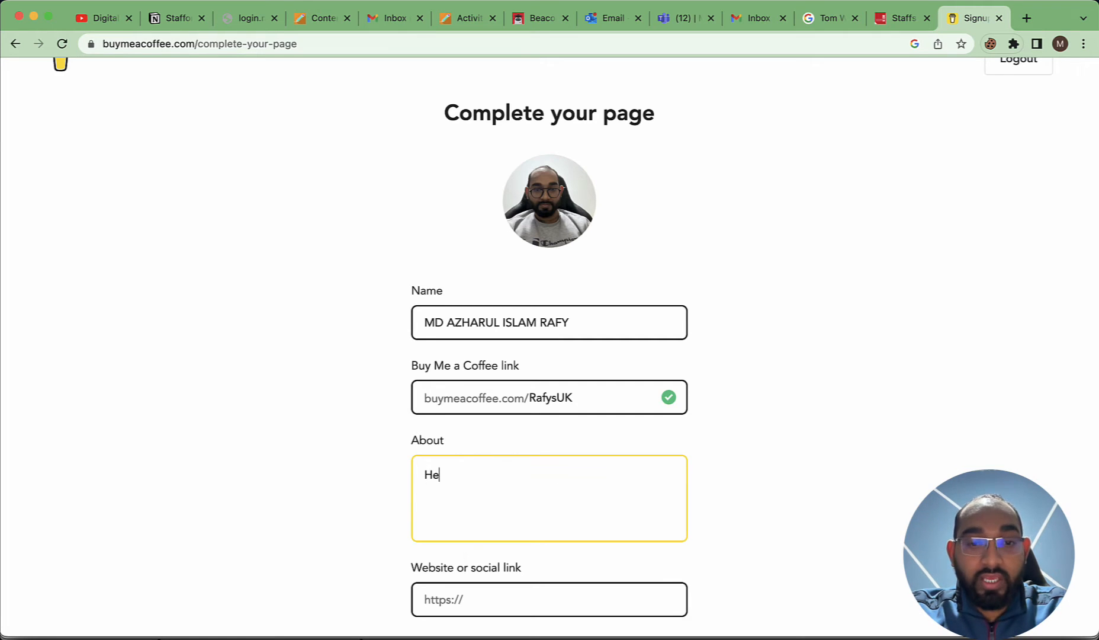
type("y, I am prov")
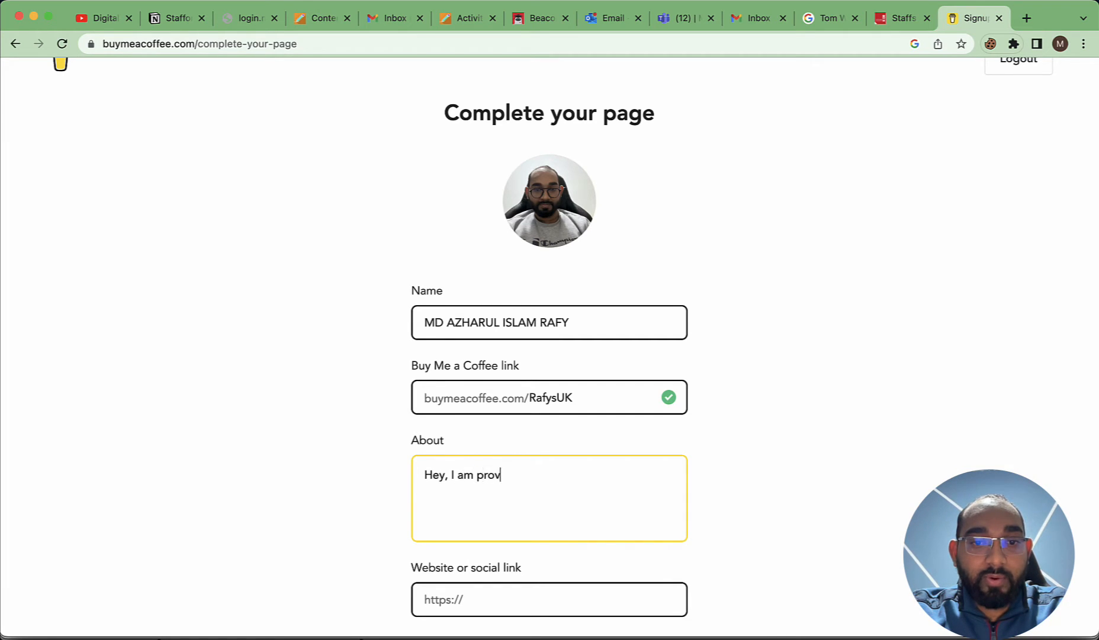
type("iding info")
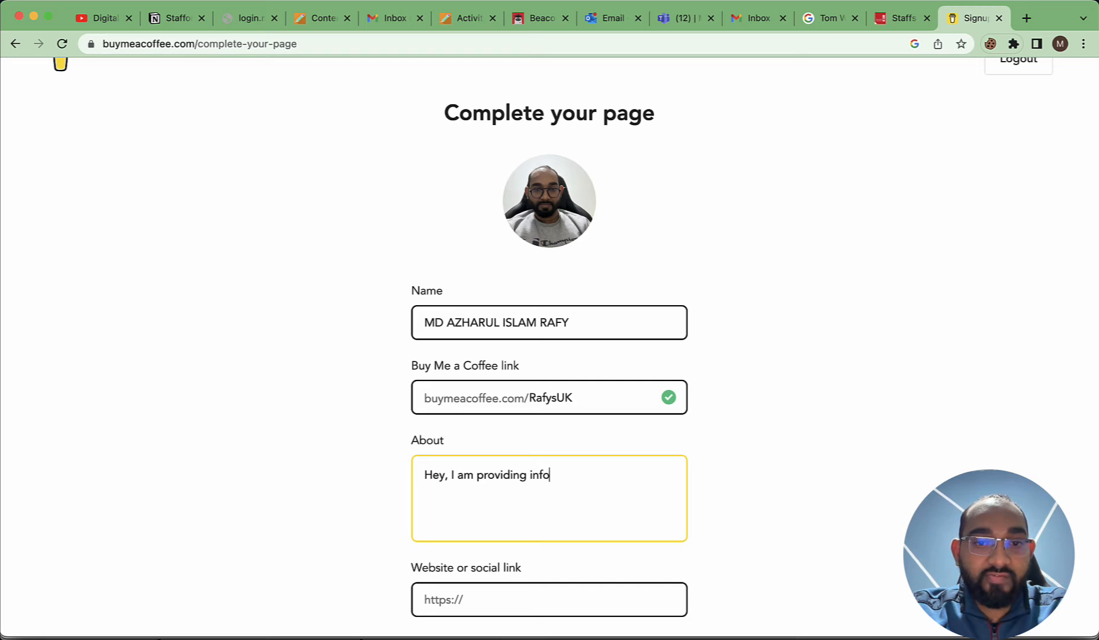
type("rmation abo")
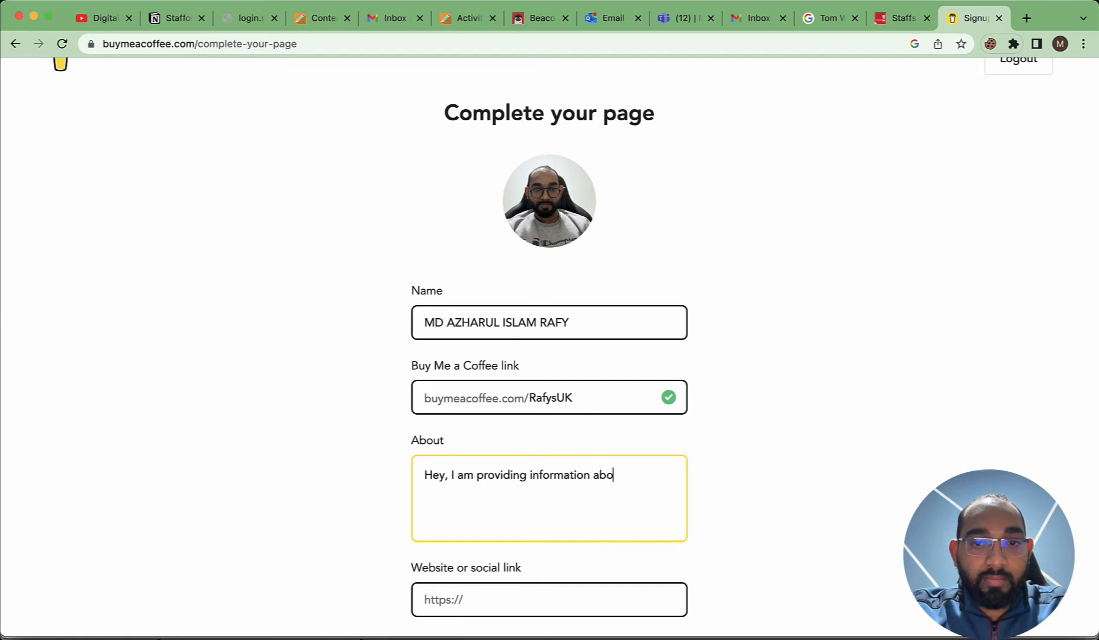
type("ut reloca")
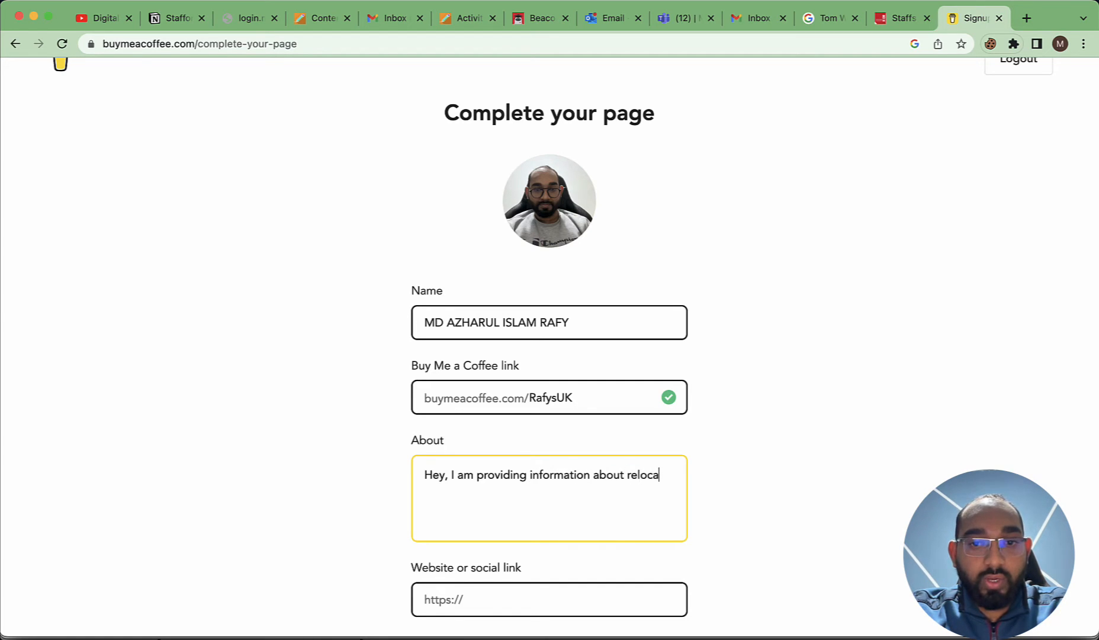
type("ting in the UK...")
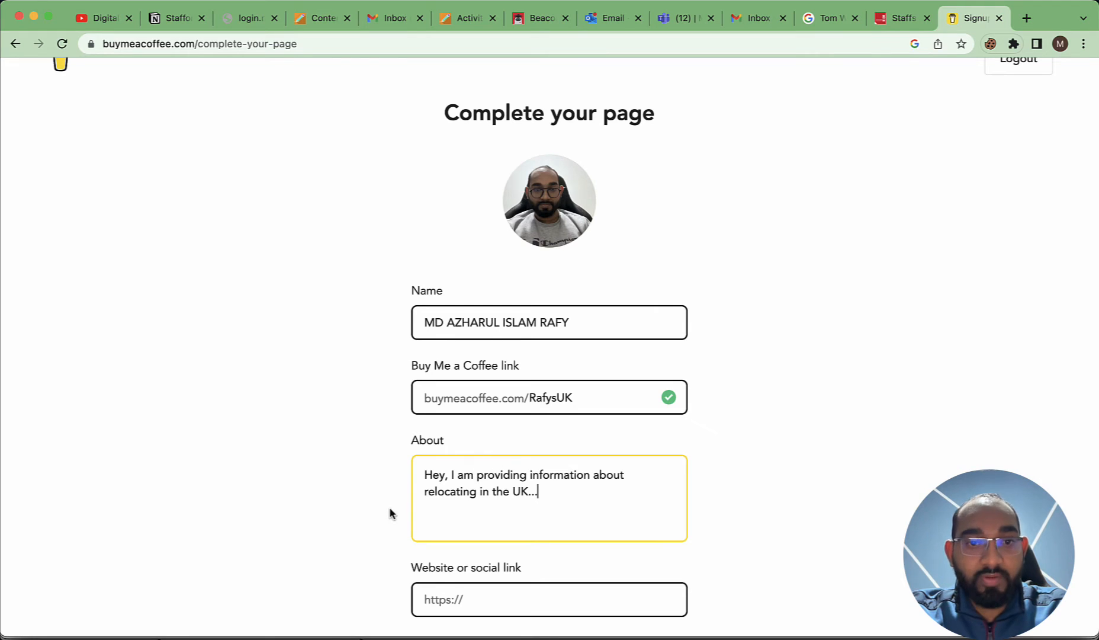
Open YouTube in a new browser tab and copy the web address of the creator's own channel
scroll(388, 514, "down", 2)
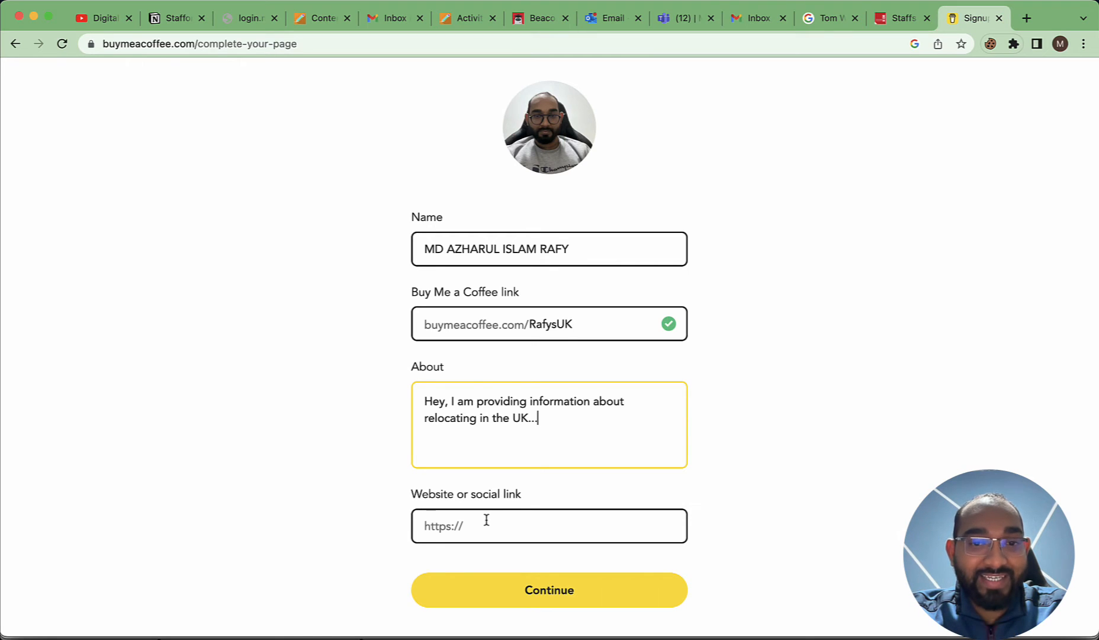
left_click(1027, 19)
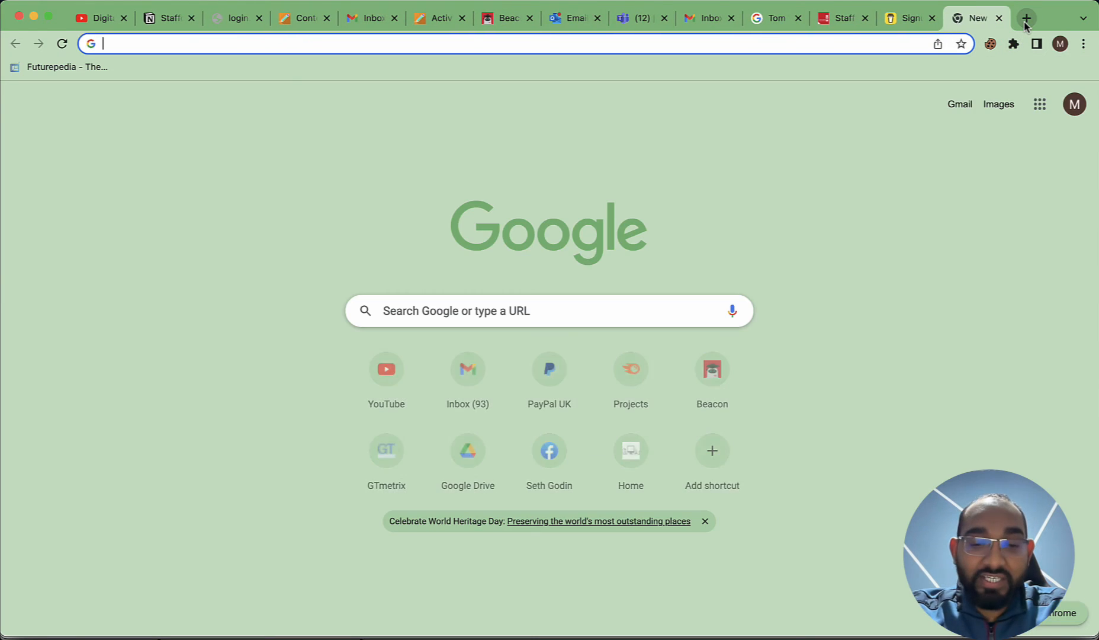
type("you")
key("Return")
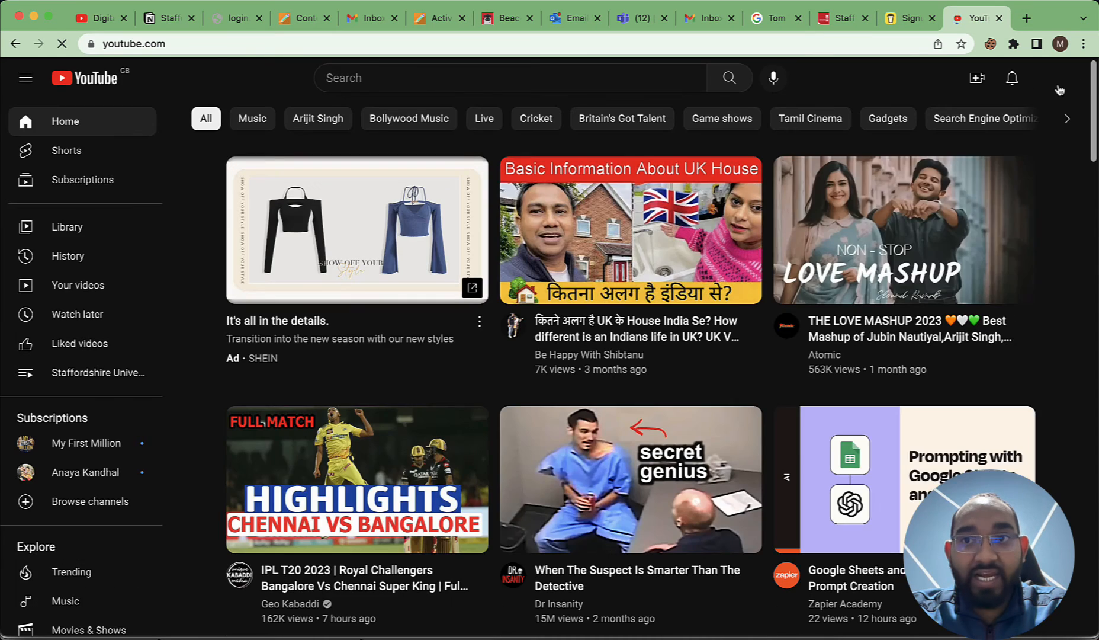
left_click(1058, 87)
left_click(943, 188)
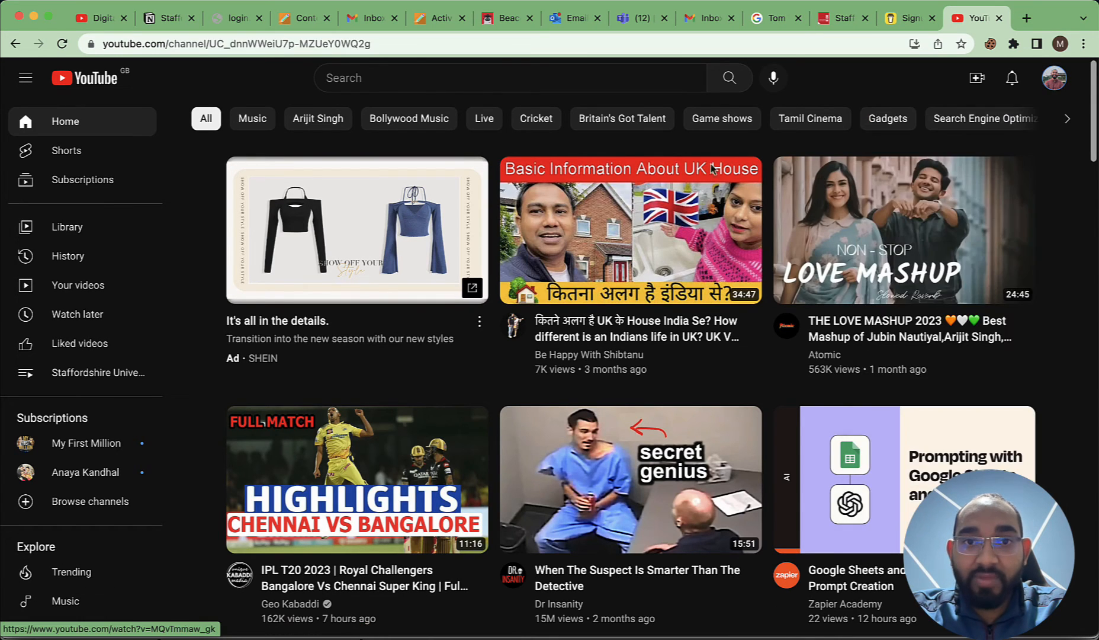
left_click(519, 46)
key("BackSpace")
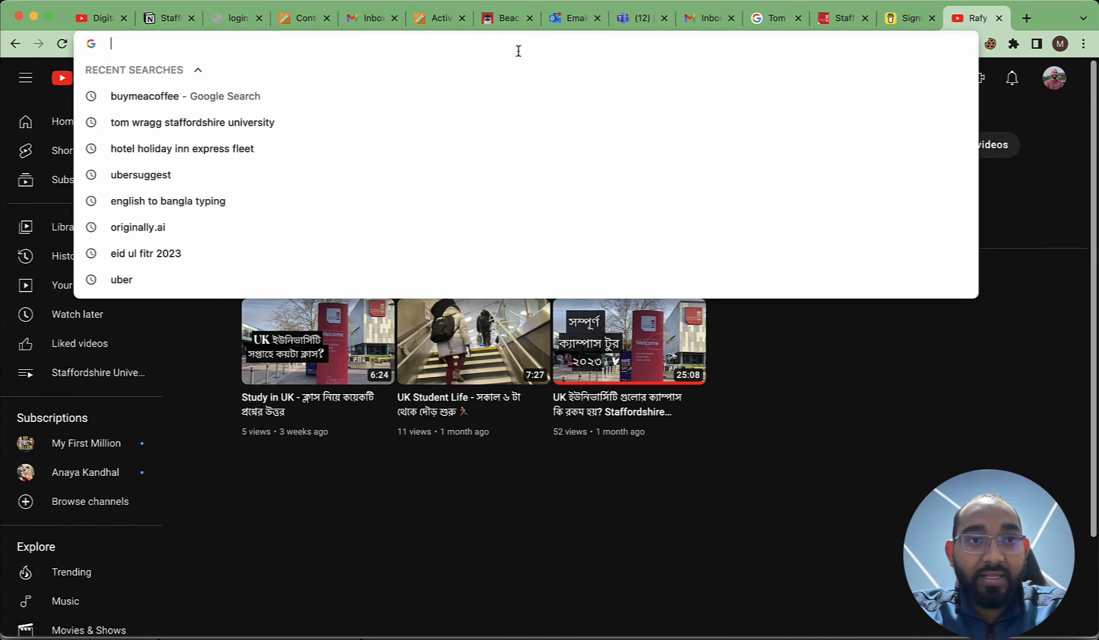
Return to the Buy Me a Coffee form, paste the YouTube channel address as the website or social link, and continue
left_click(904, 19)
left_click(517, 518)
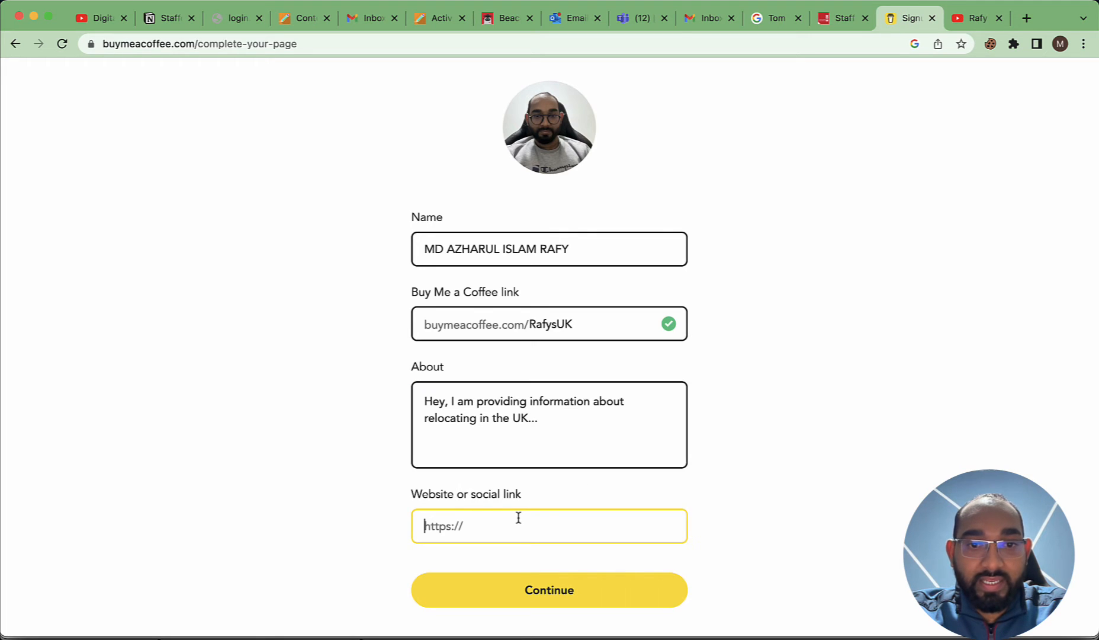
type("https://www.youtube.com/channel/UC_dnnWWeU7p-MZUe1lWG2g")
left_click(307, 507)
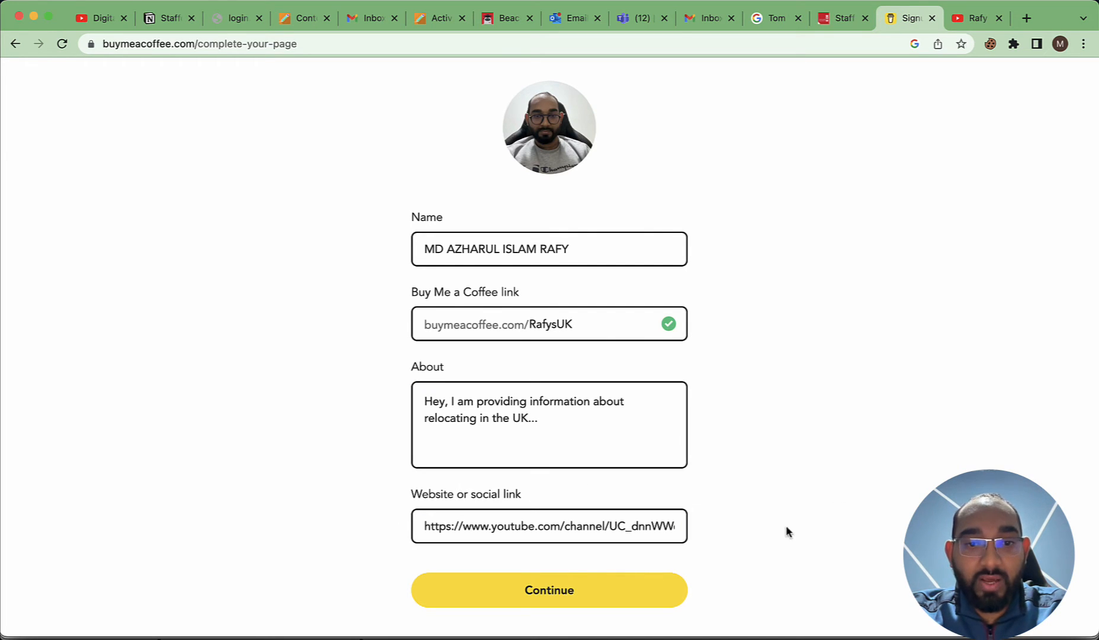
left_click(566, 591)
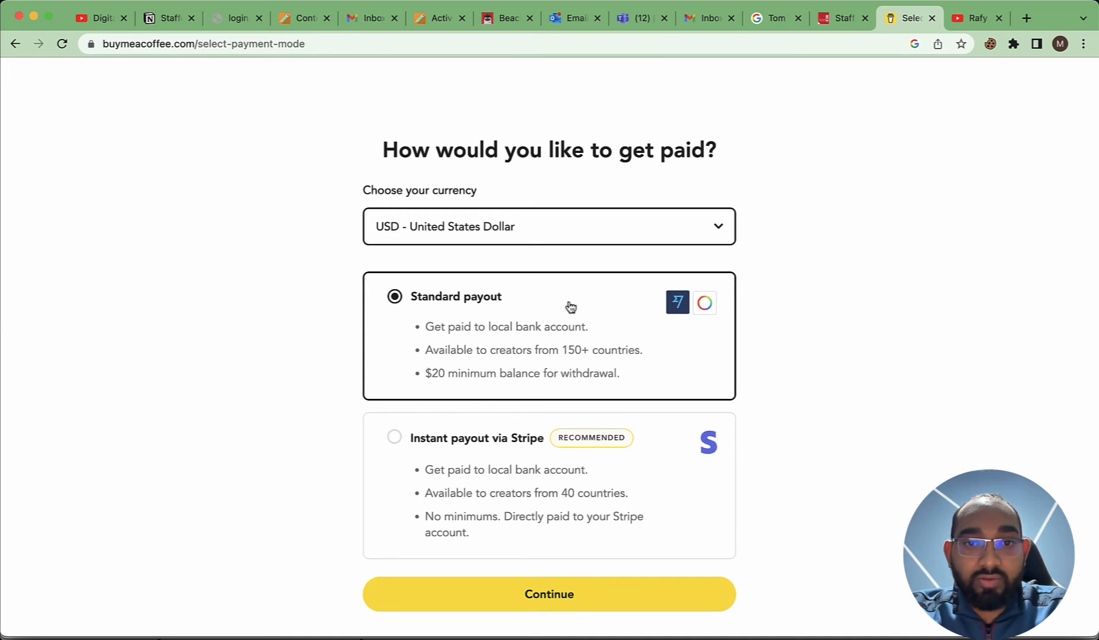
Set the payout currency to Great Britain Pound and continue with Standard payout
left_click(521, 228)
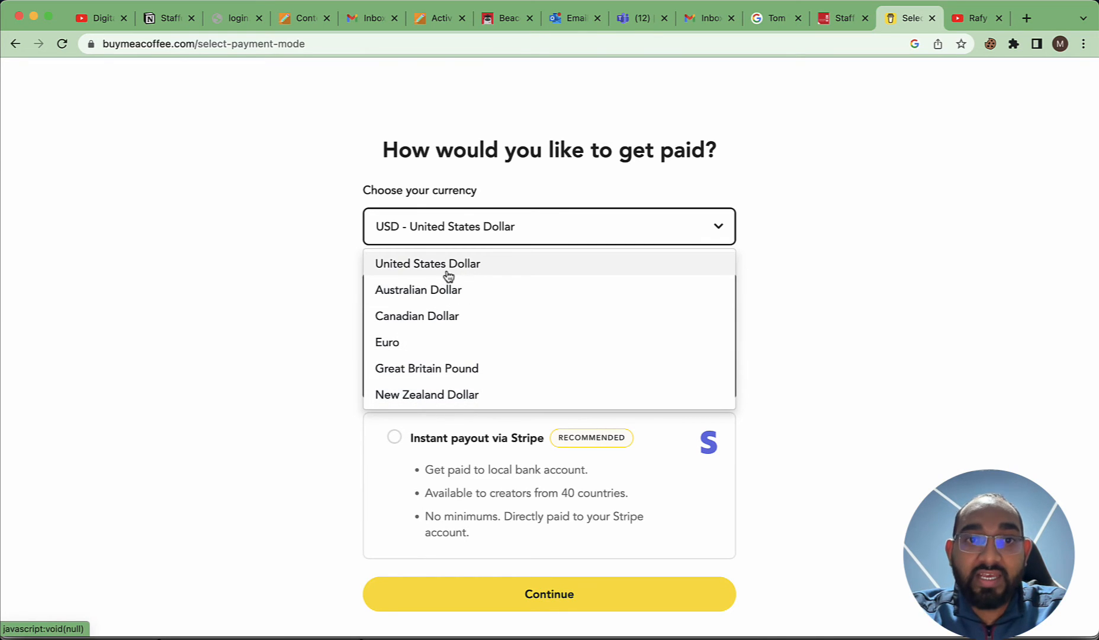
left_click(437, 373)
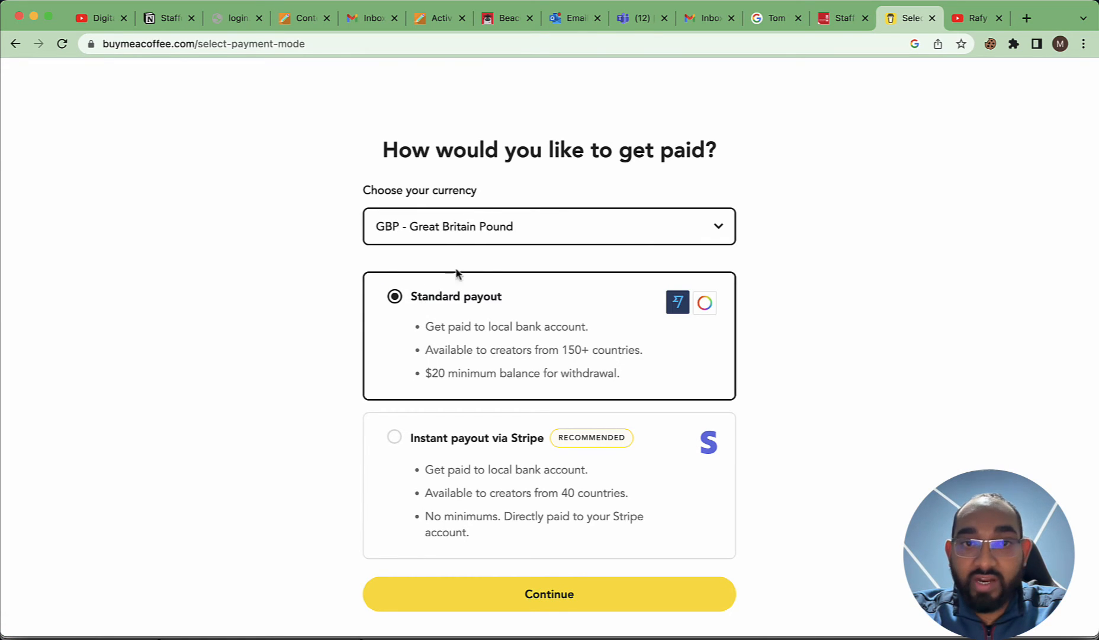
left_click(522, 589)
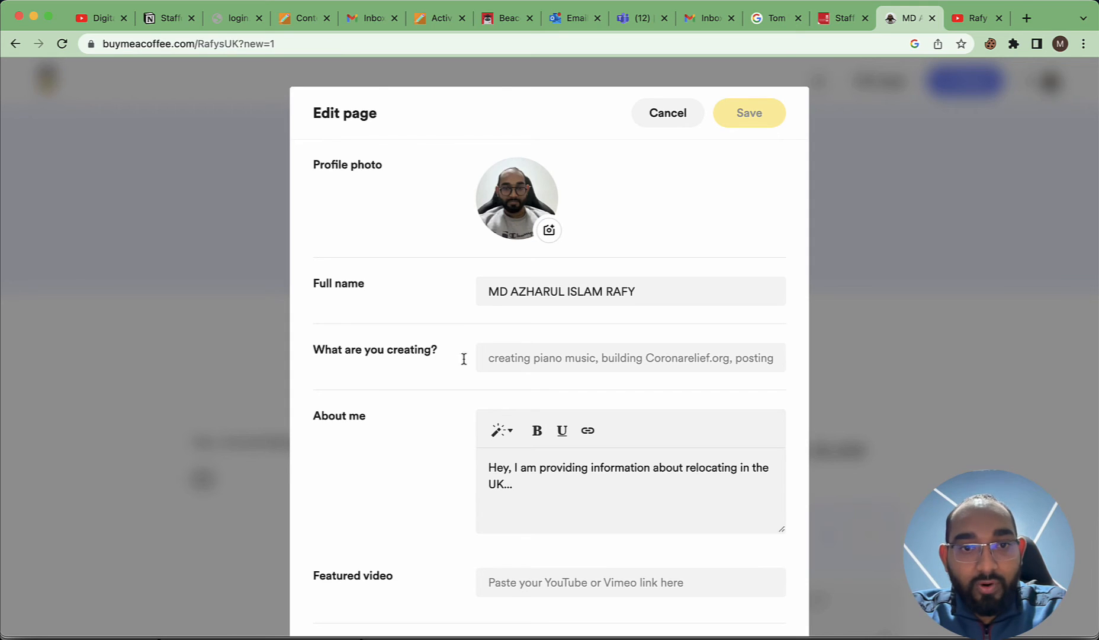
Describe what is being created as "creating informative videos on relocating to the UK" in the page editor
left_click(487, 357)
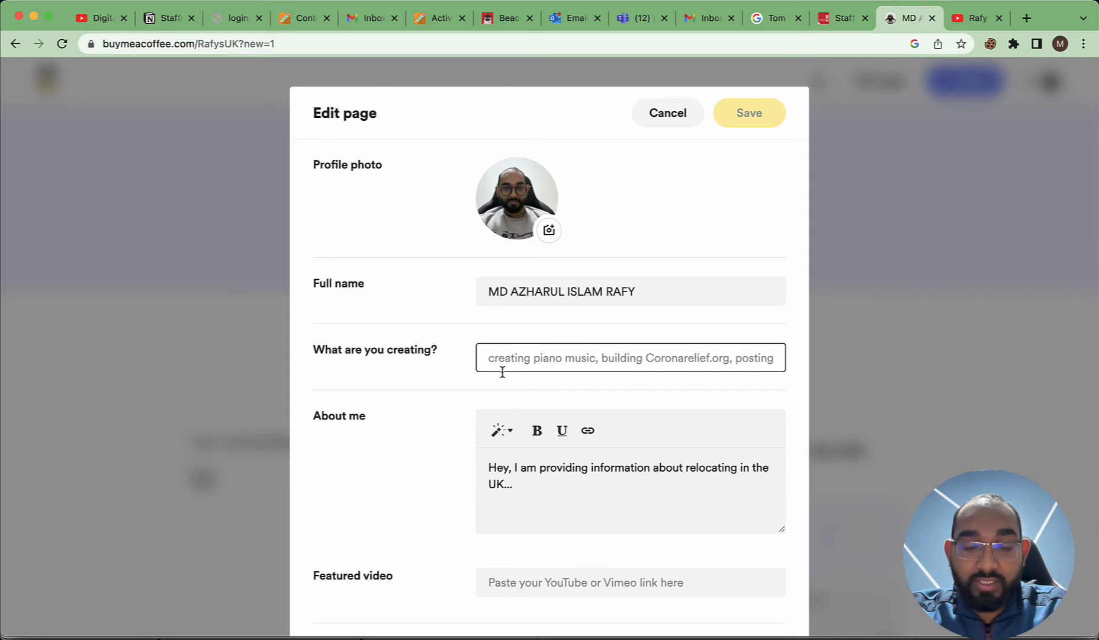
type("cre")
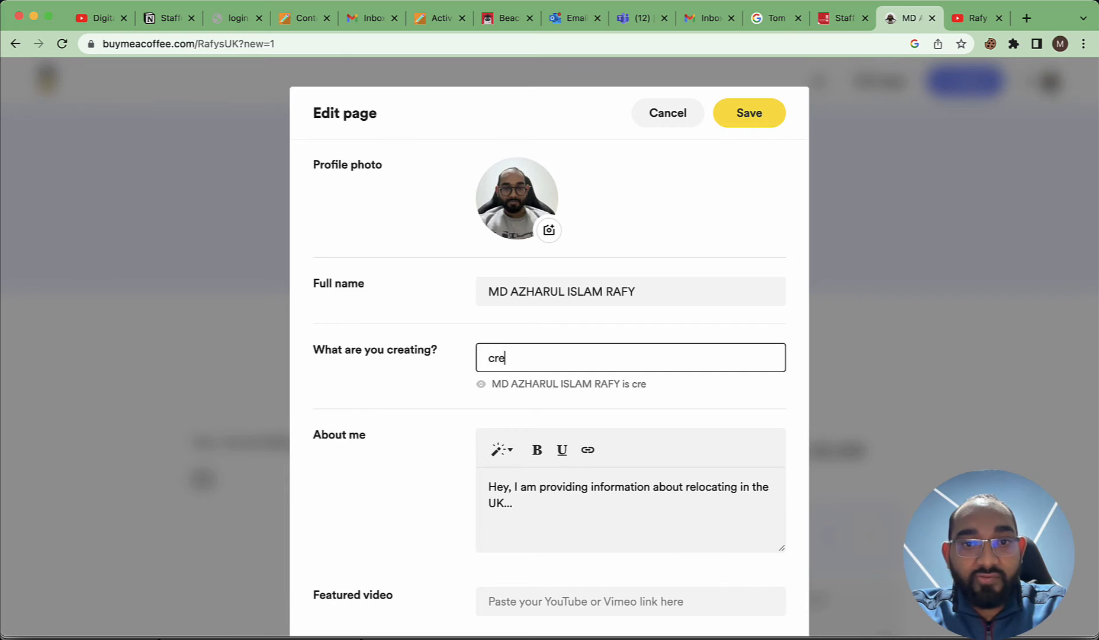
type("ating informatinv")
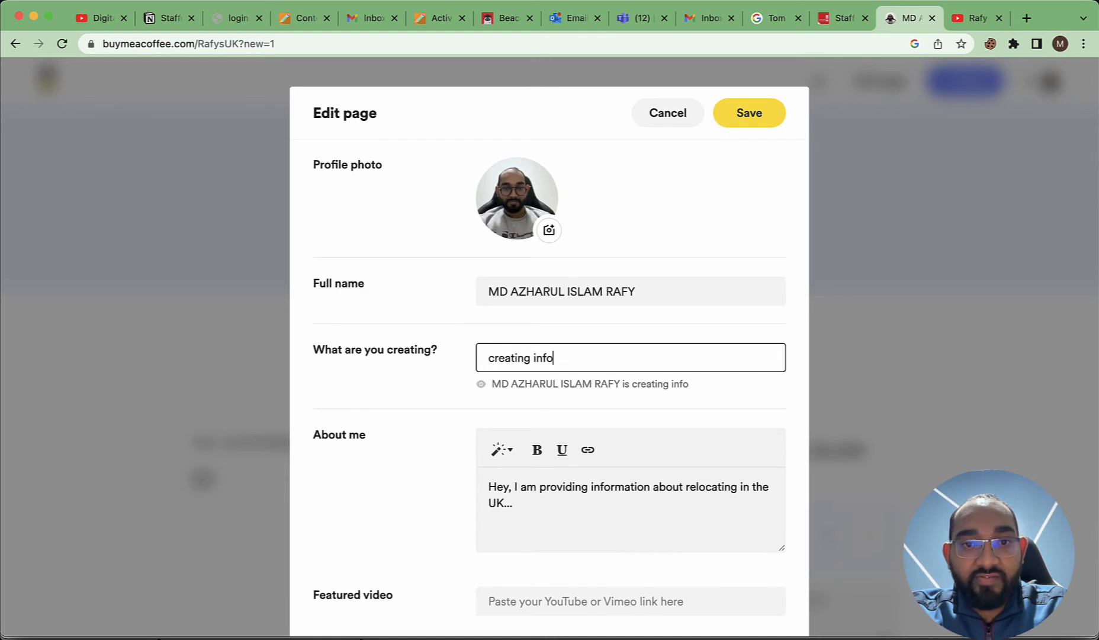
key("BackSpace")
key("BackSpace")
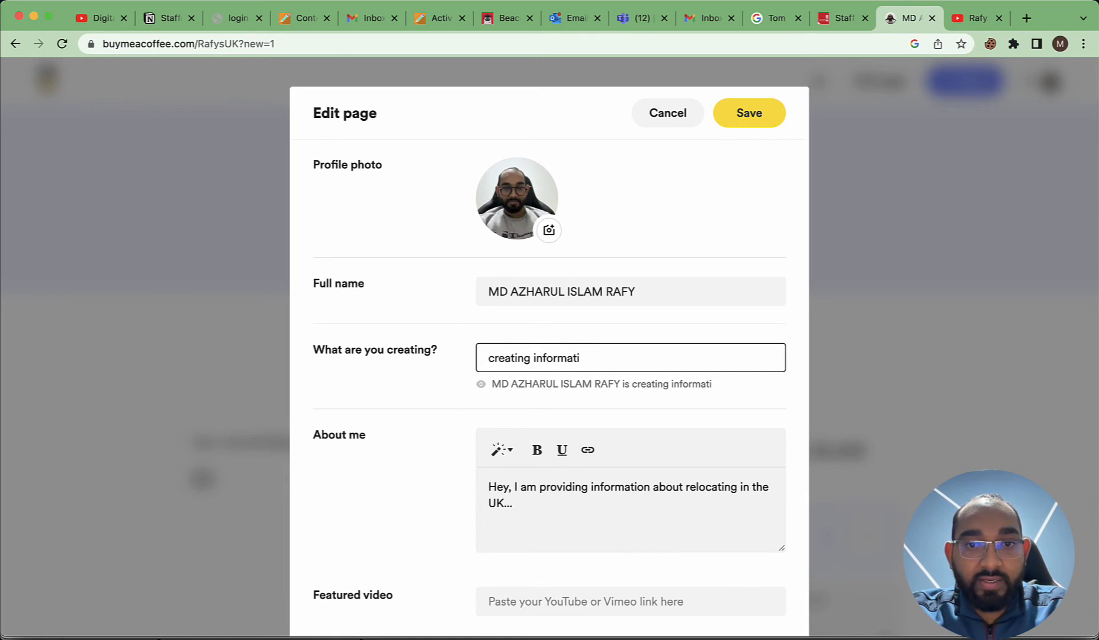
type("ve video")
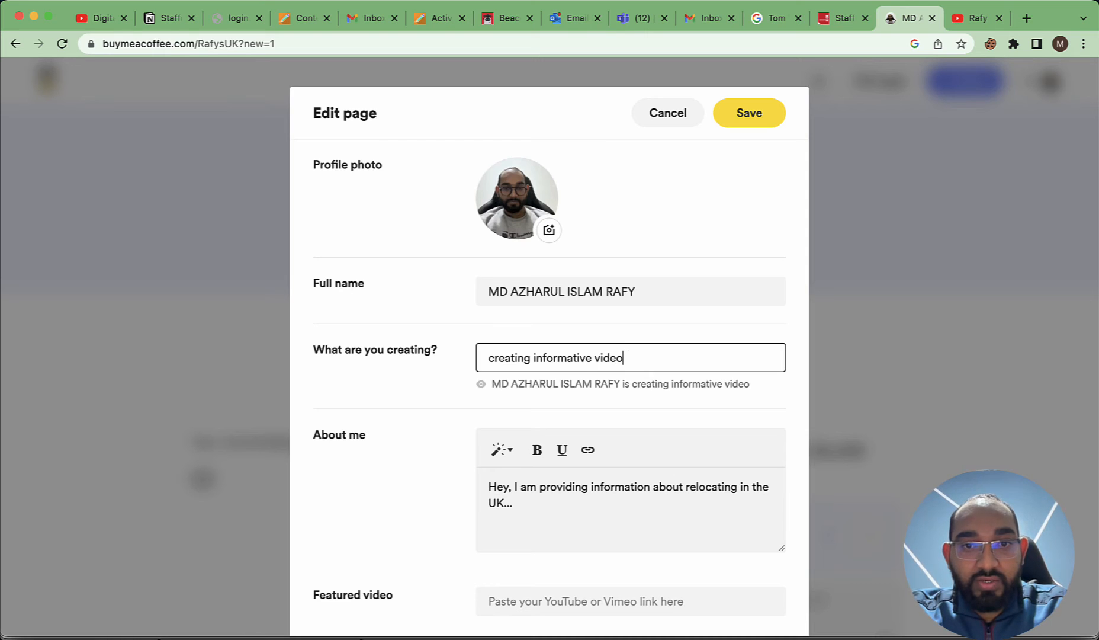
type("s on rec")
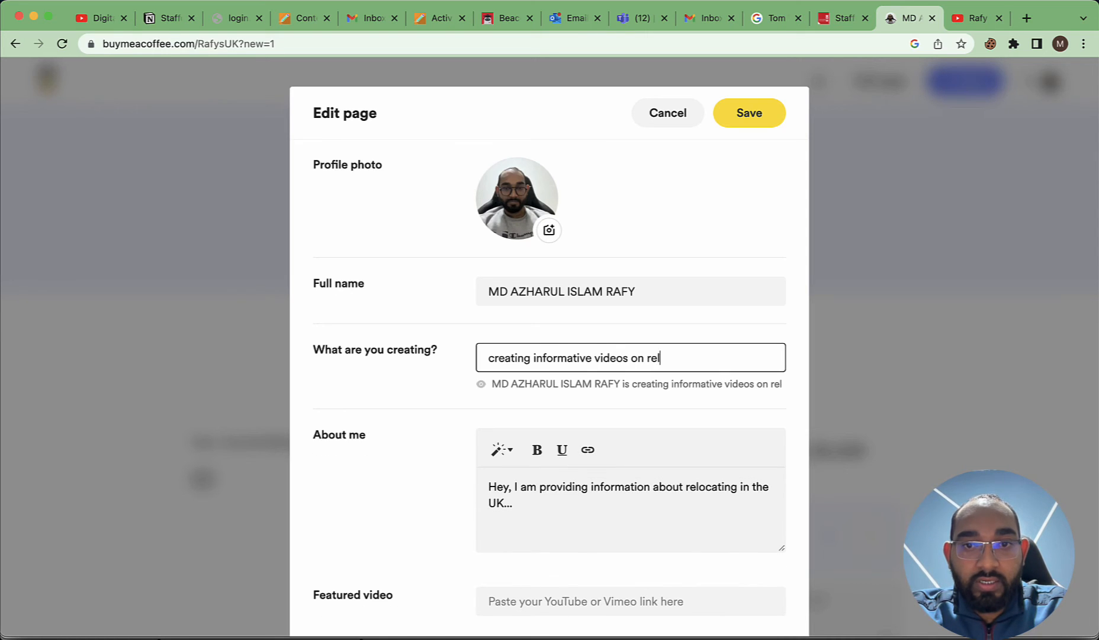
type("ocating the")
key("BackSpace")
key("BackSpace")
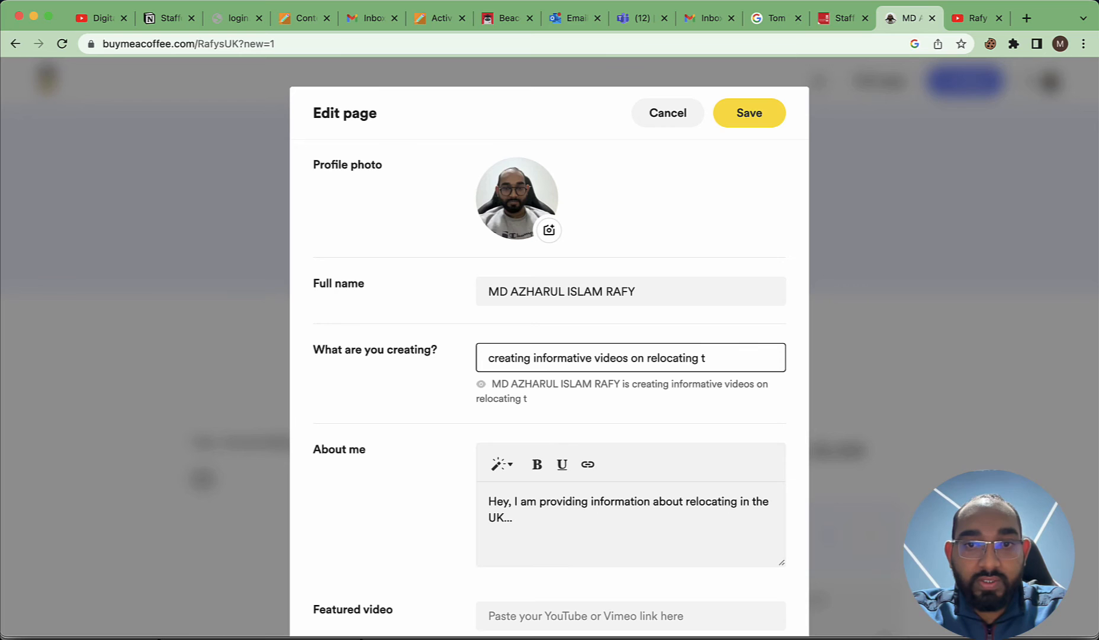
type("o the UK")
Review the About me text and the Featured video and Website fields in the page editor
scroll(502, 372, "down", 3)
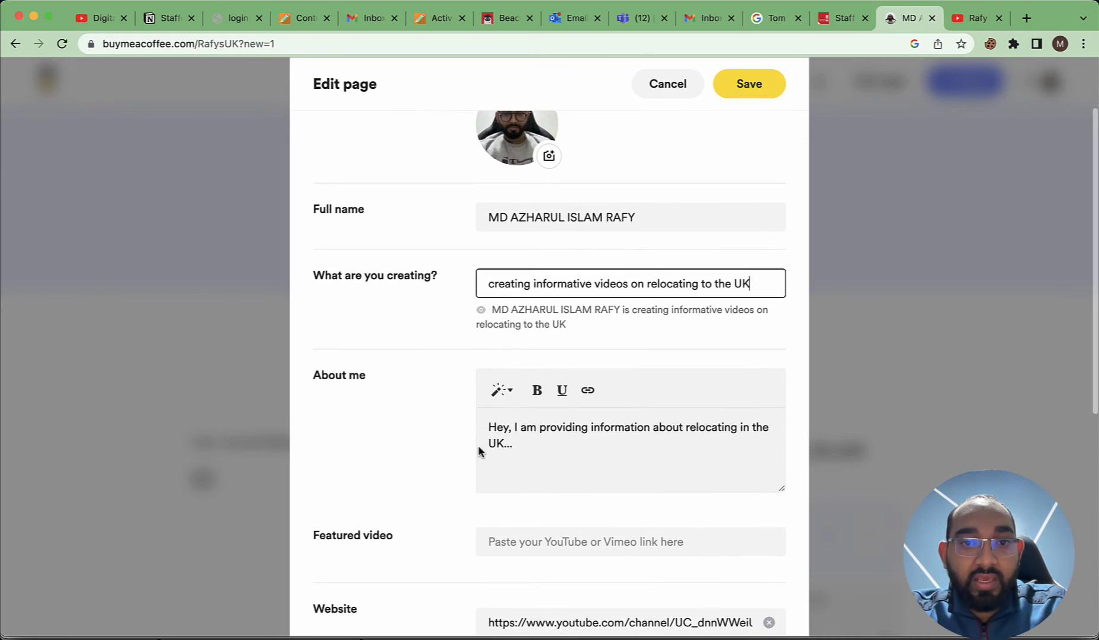
left_click(554, 400)
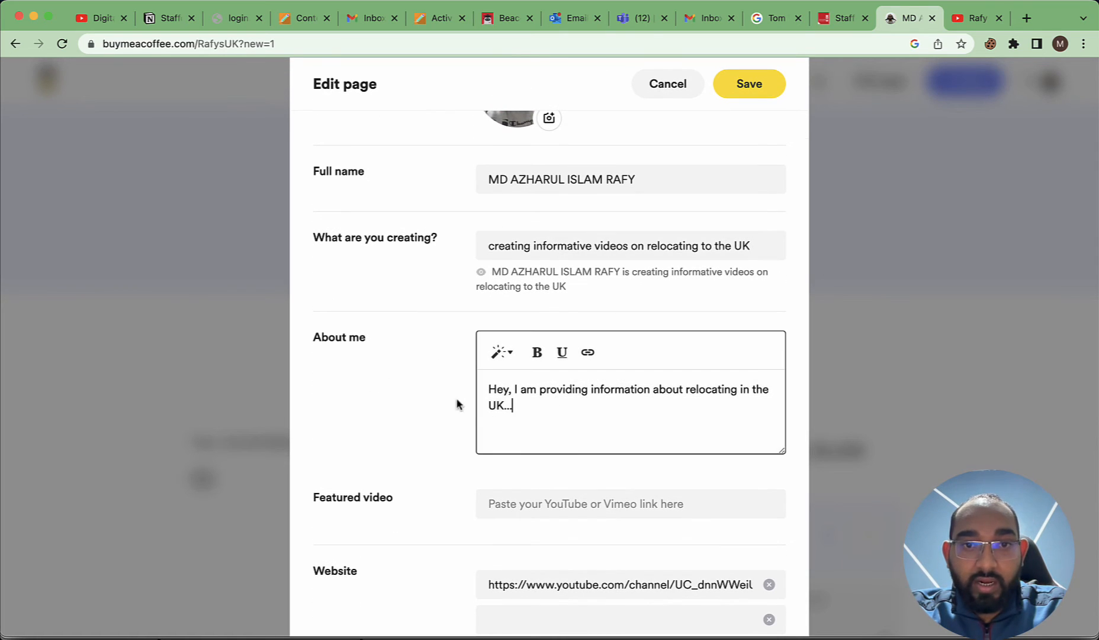
scroll(469, 459, "down", 1)
scroll(506, 378, "down", 2)
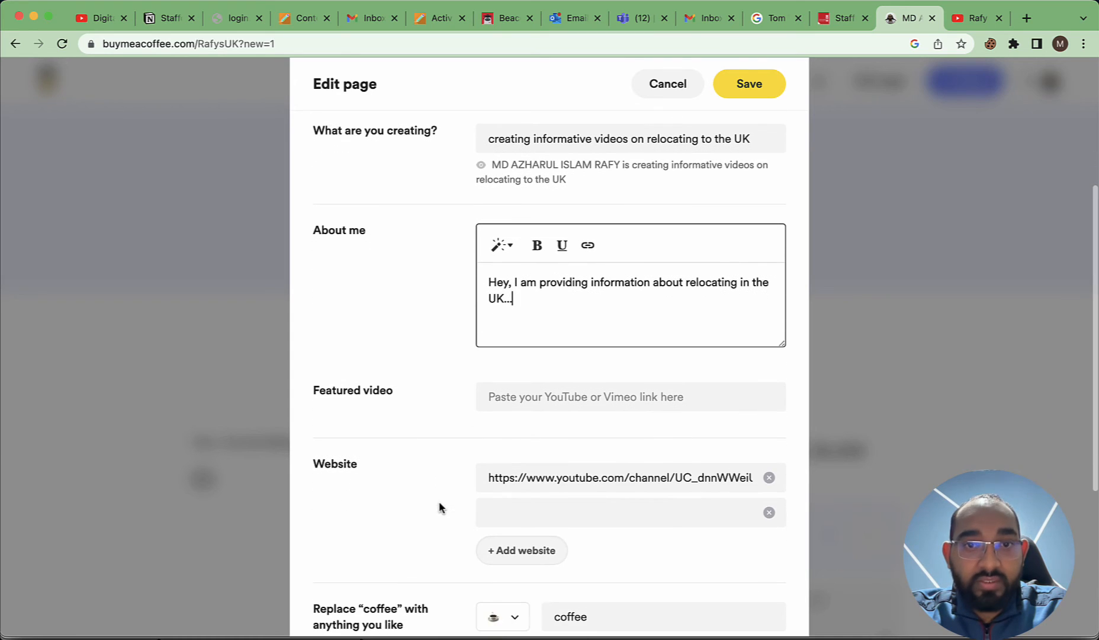
double_click(605, 281)
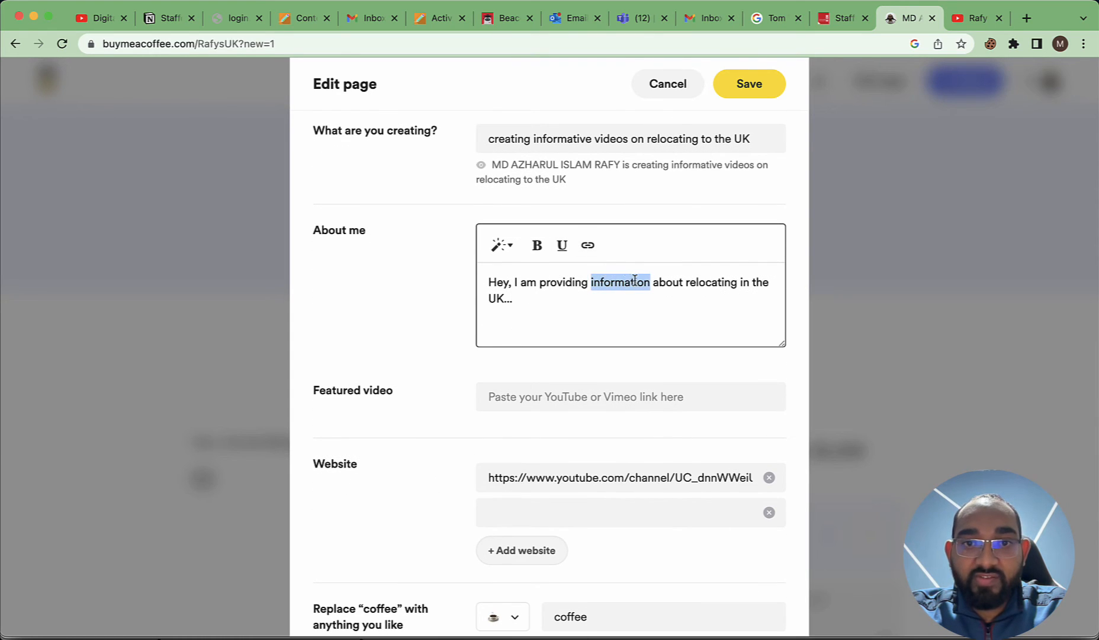
left_click(435, 396)
scroll(438, 394, "down", 1)
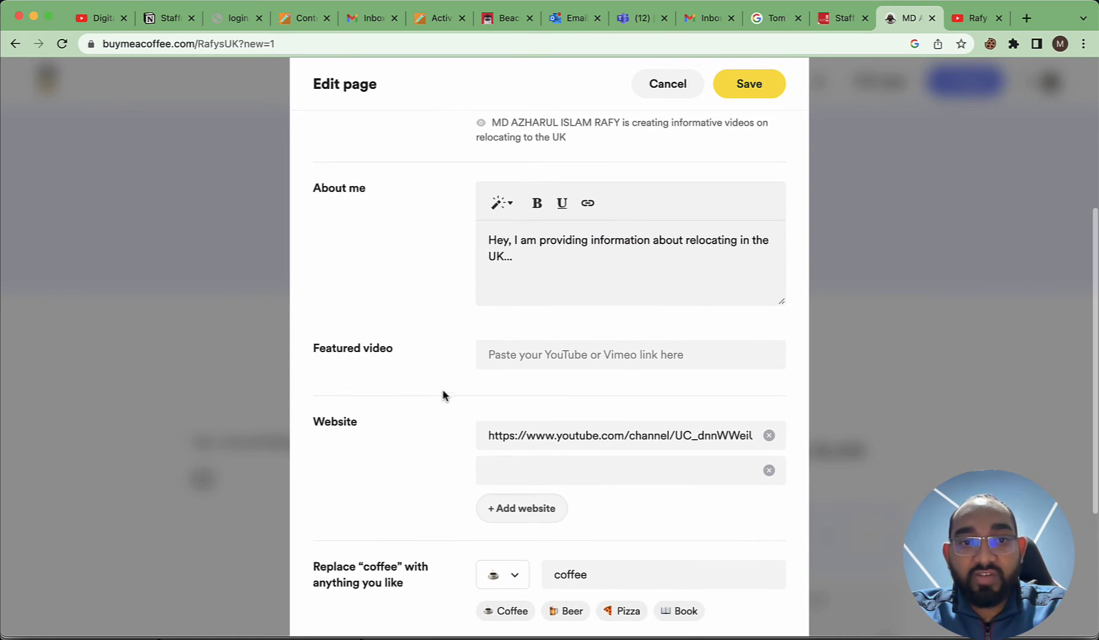
Open the "UK Student Life" video on the creator's YouTube channel and copy its share link
left_click(972, 16)
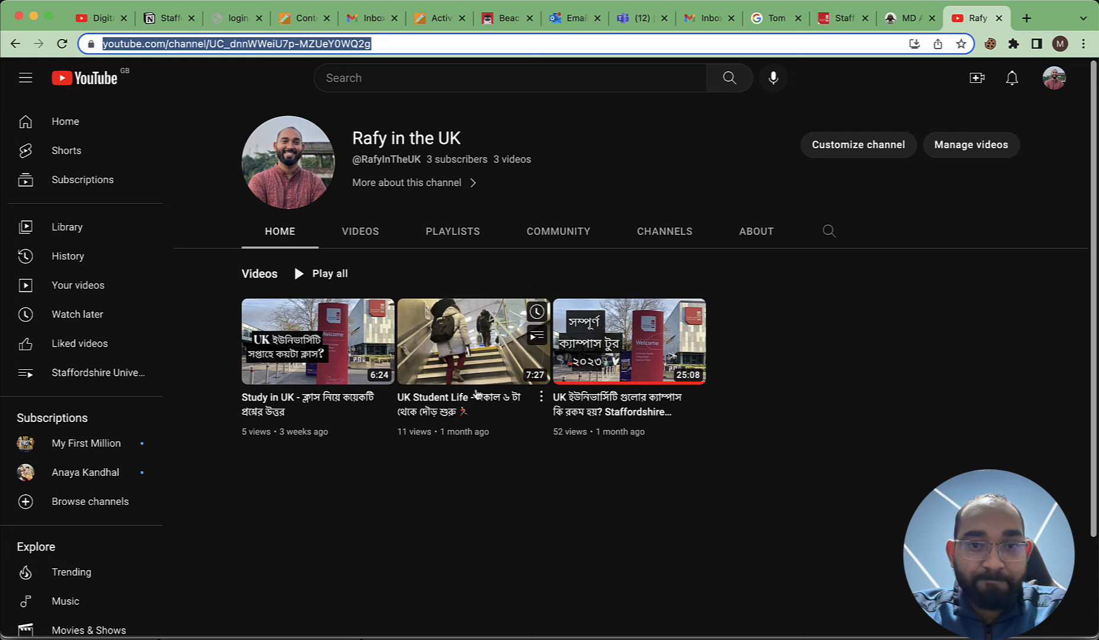
left_click(472, 384)
scroll(536, 355, "down", 3)
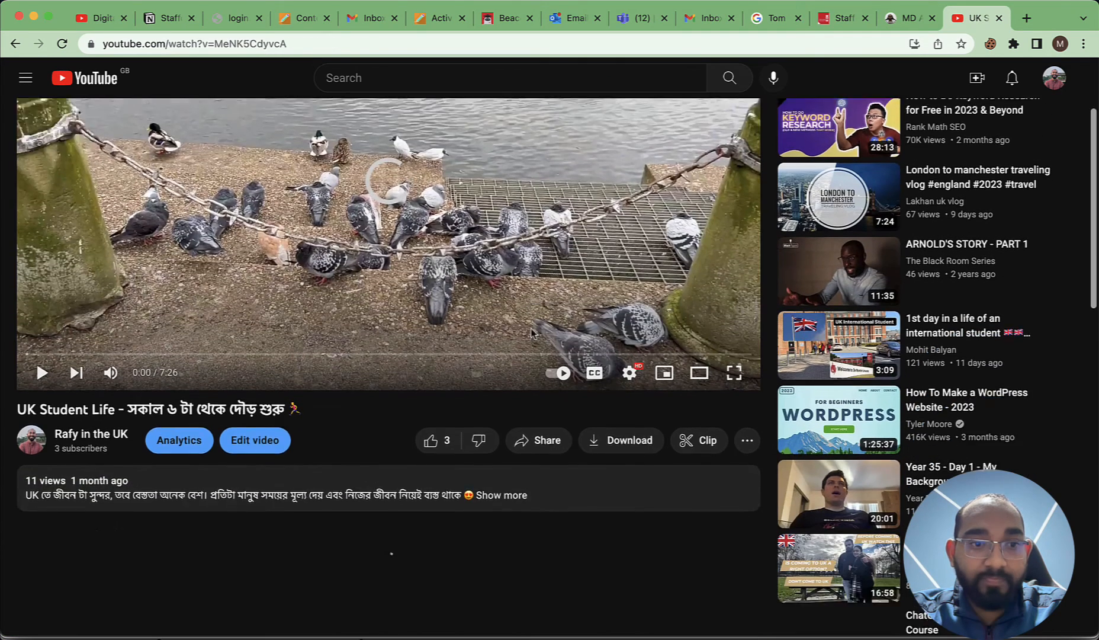
left_click(548, 396)
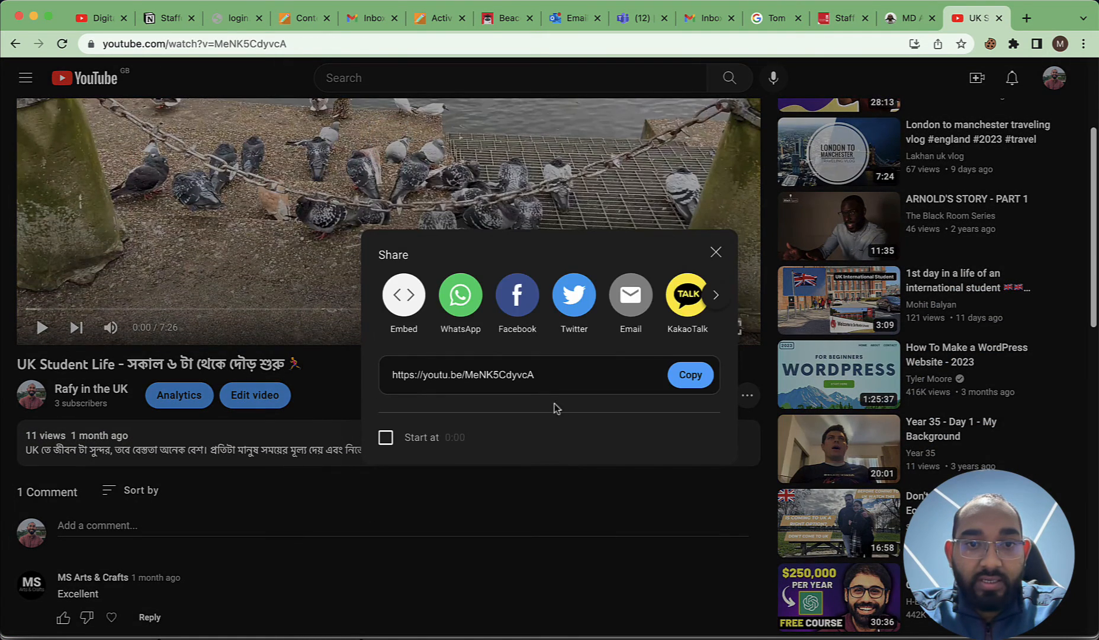
left_click(691, 374)
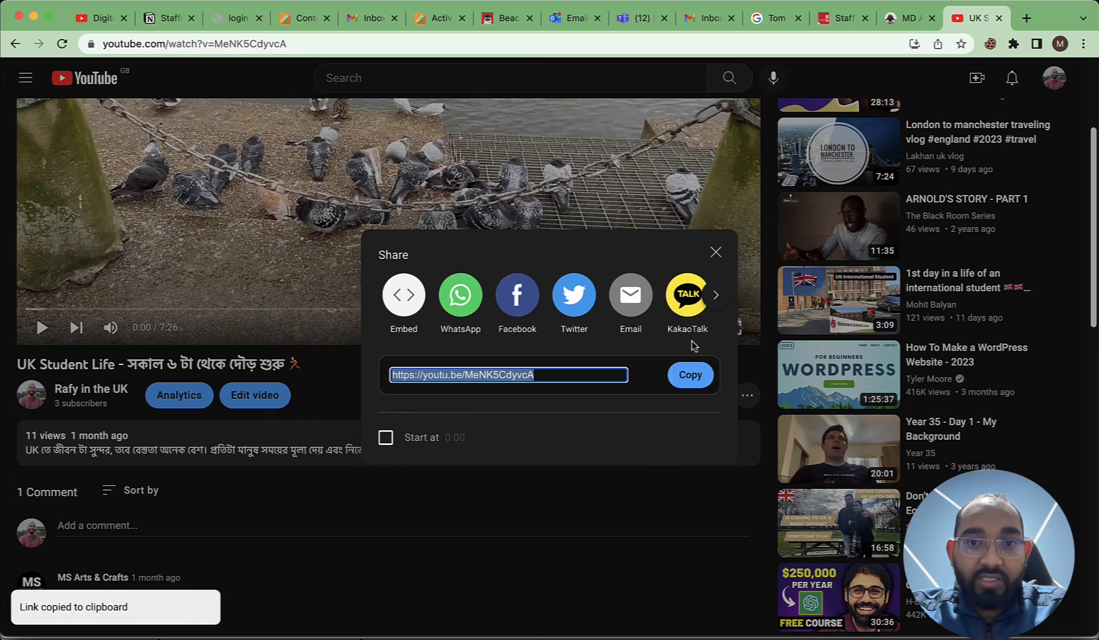
left_click(906, 20)
left_click(571, 343)
key("super+v")
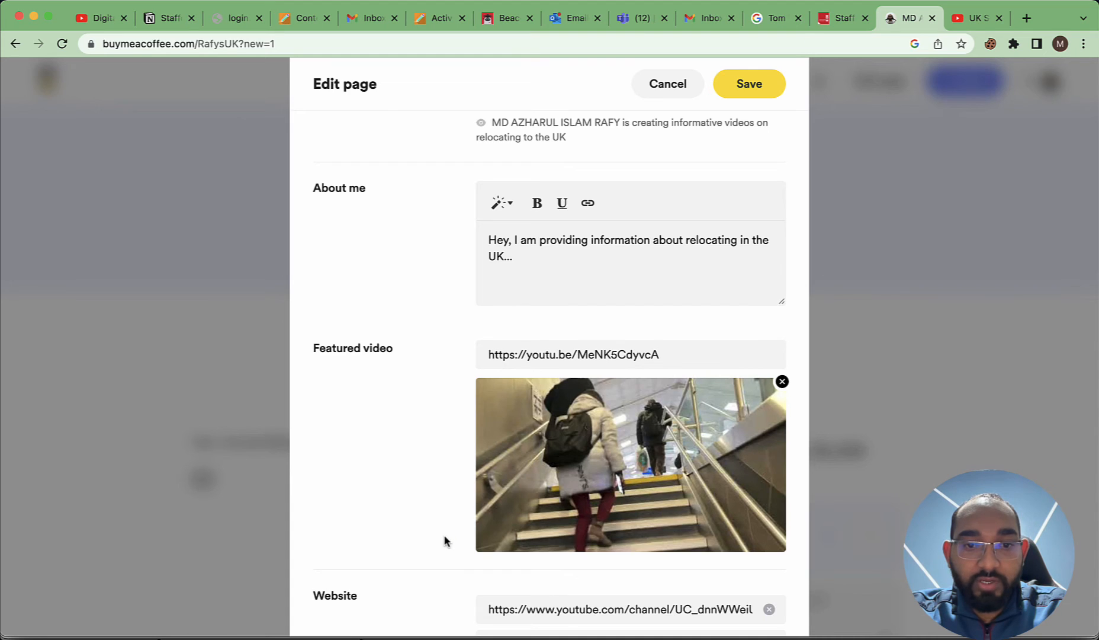
Add a second, blank website entry in the page editor and look over the options for replacing "coffee"
scroll(446, 540, "down", 4)
left_click(521, 471)
left_click(501, 432)
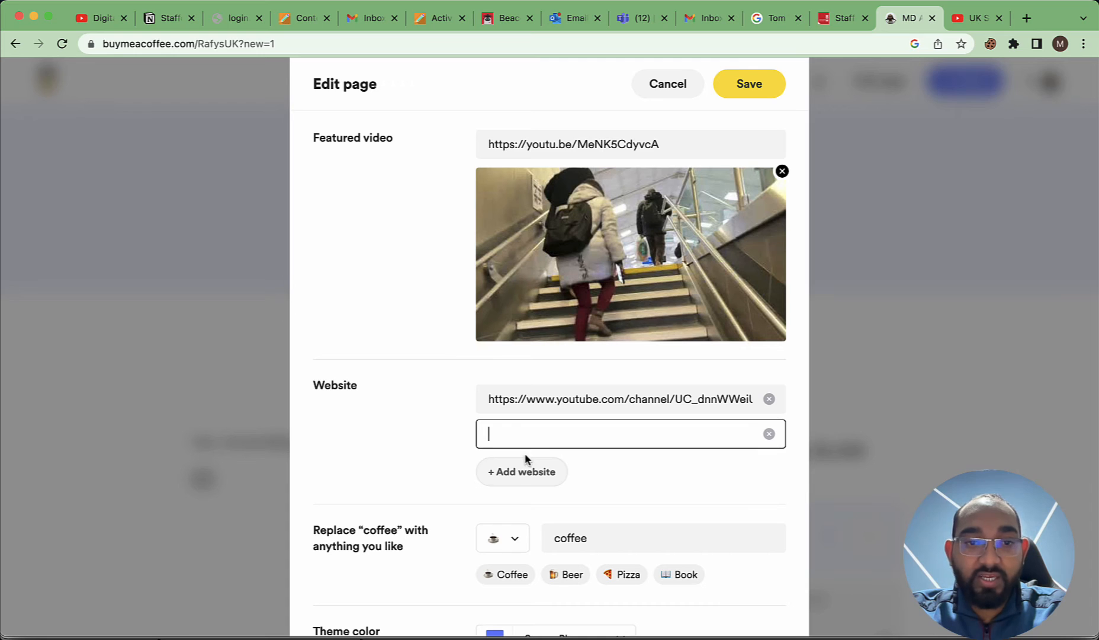
scroll(394, 512, "down", 2)
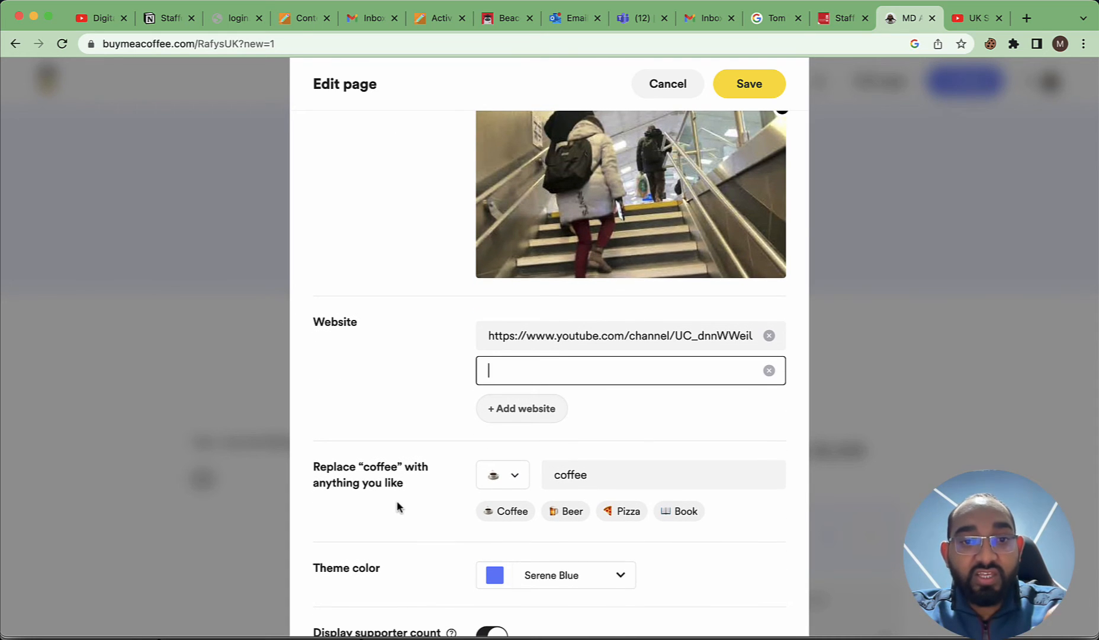
scroll(397, 507, "down", 1)
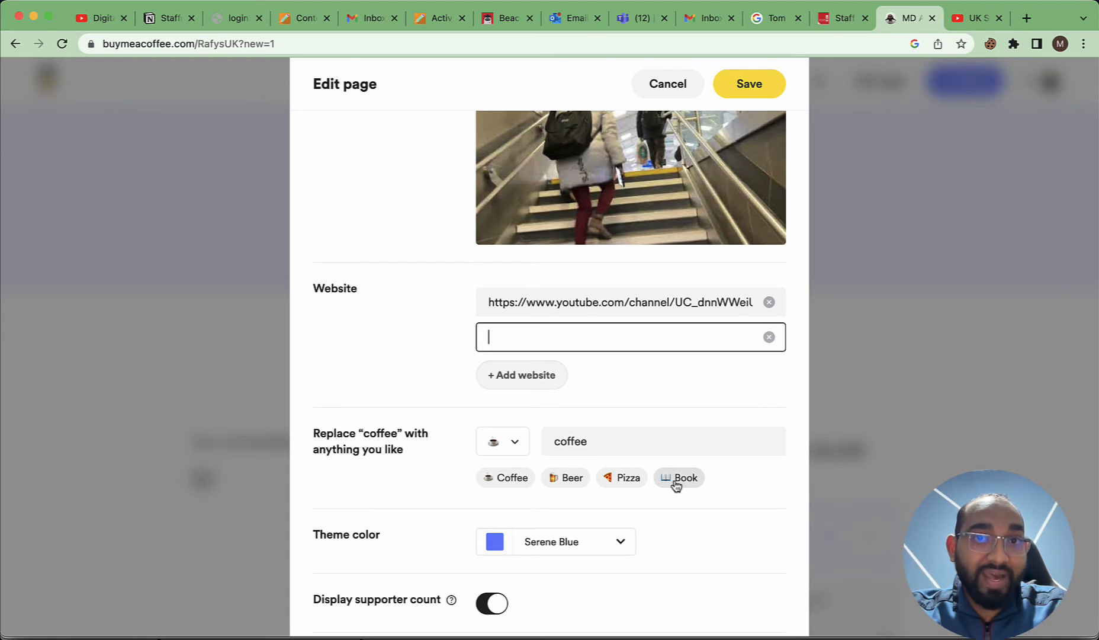
scroll(703, 486, "down", 2)
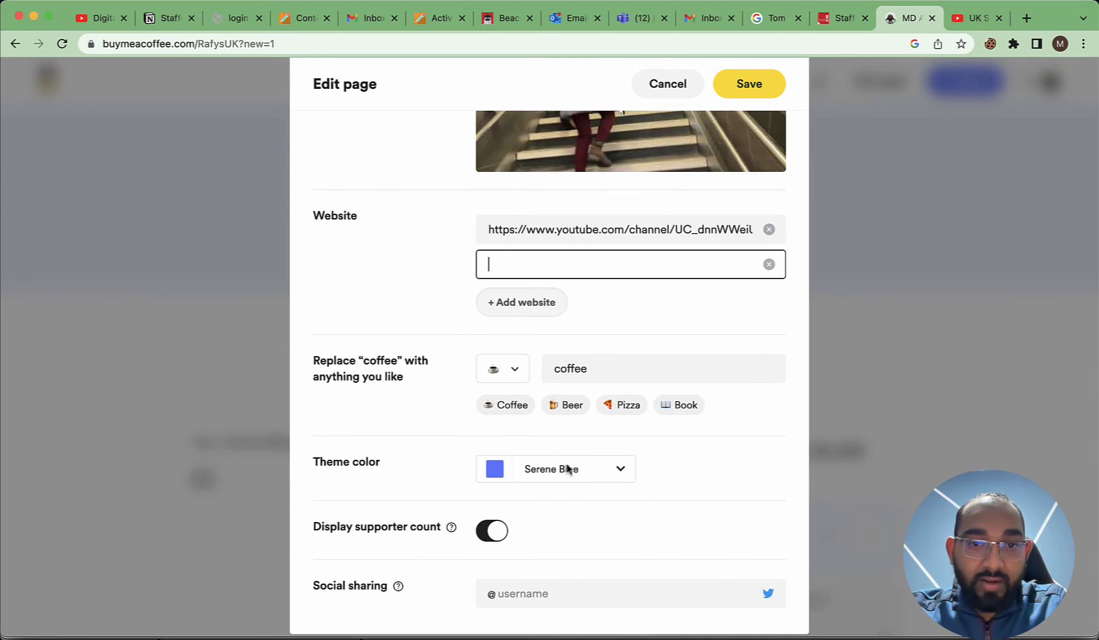
Browse the theme color choices through to Custom Color and switch the supporter count display off and back on
left_click(556, 476)
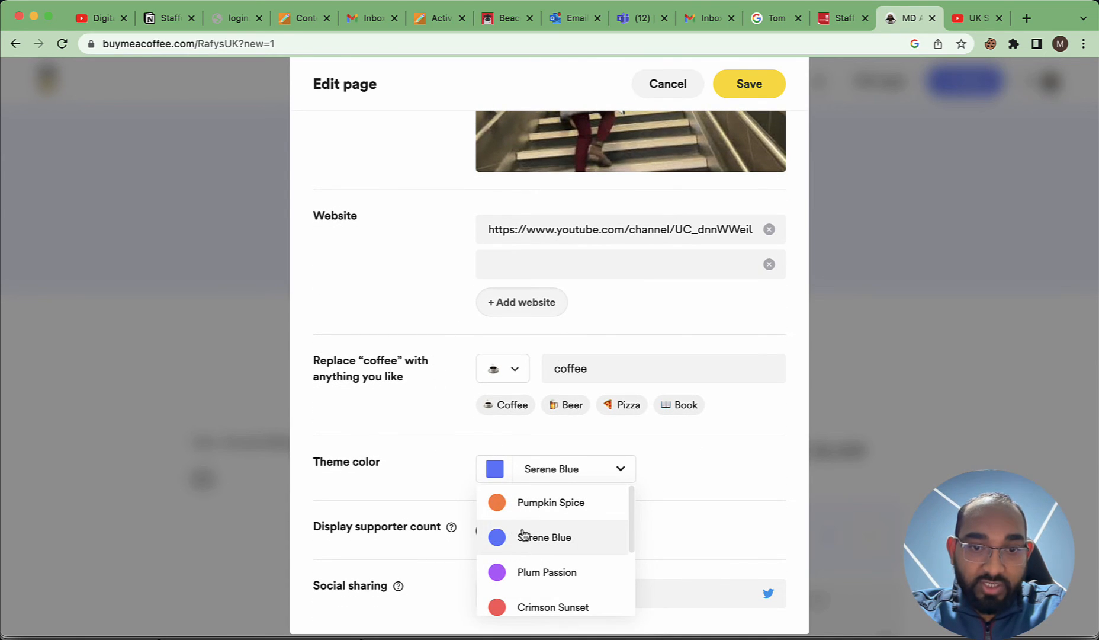
scroll(516, 545, "down", 2)
left_click(498, 469)
left_click(497, 468)
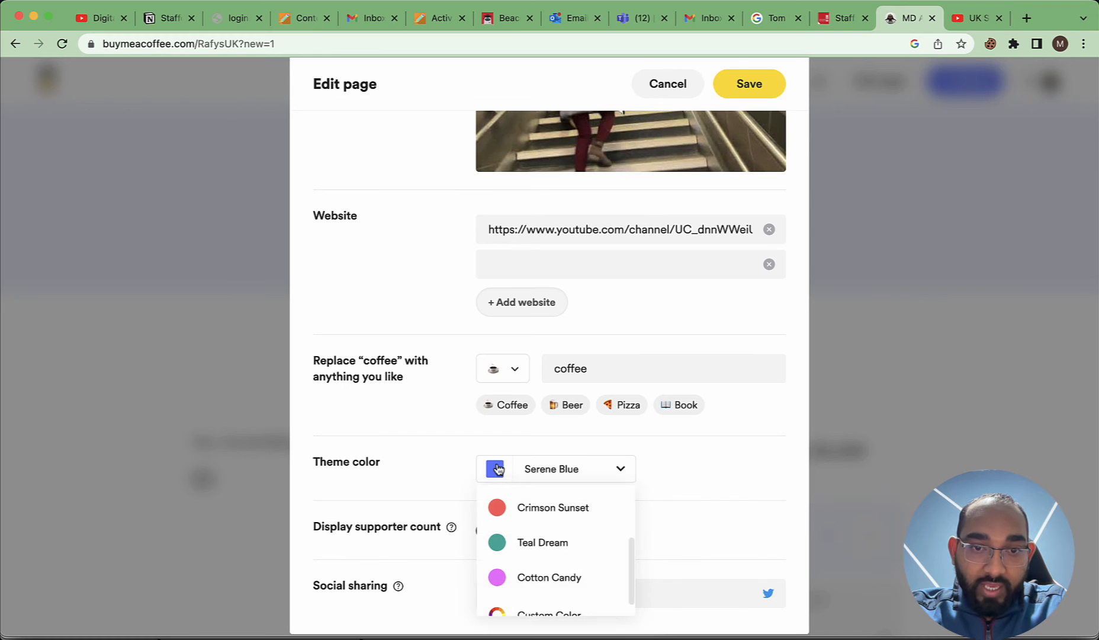
scroll(498, 525, "down", 1)
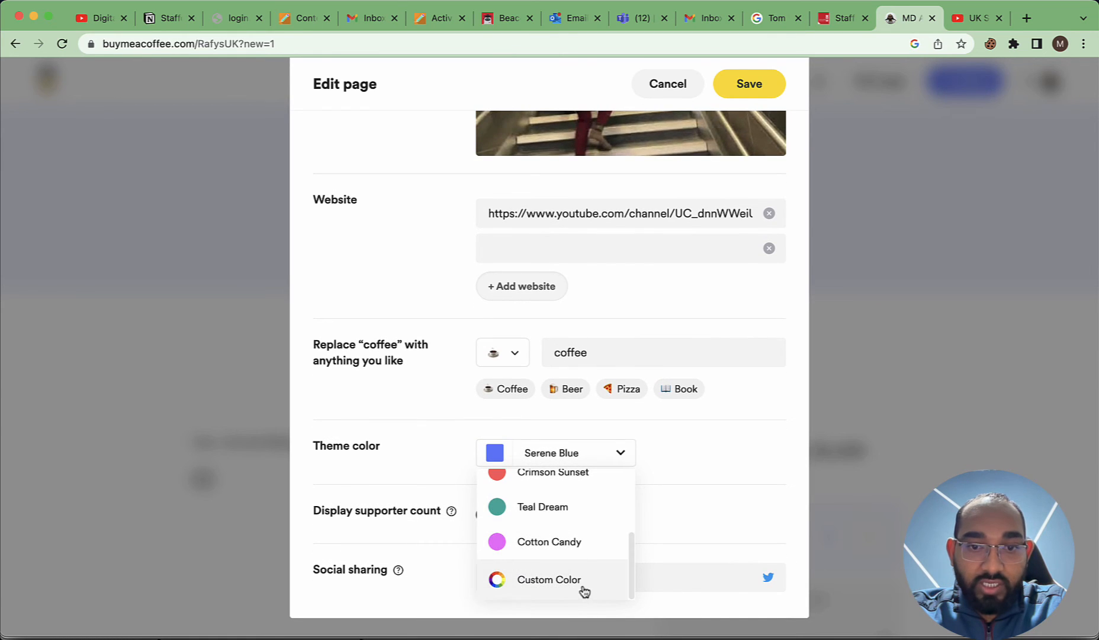
left_click(562, 584)
left_click(441, 452)
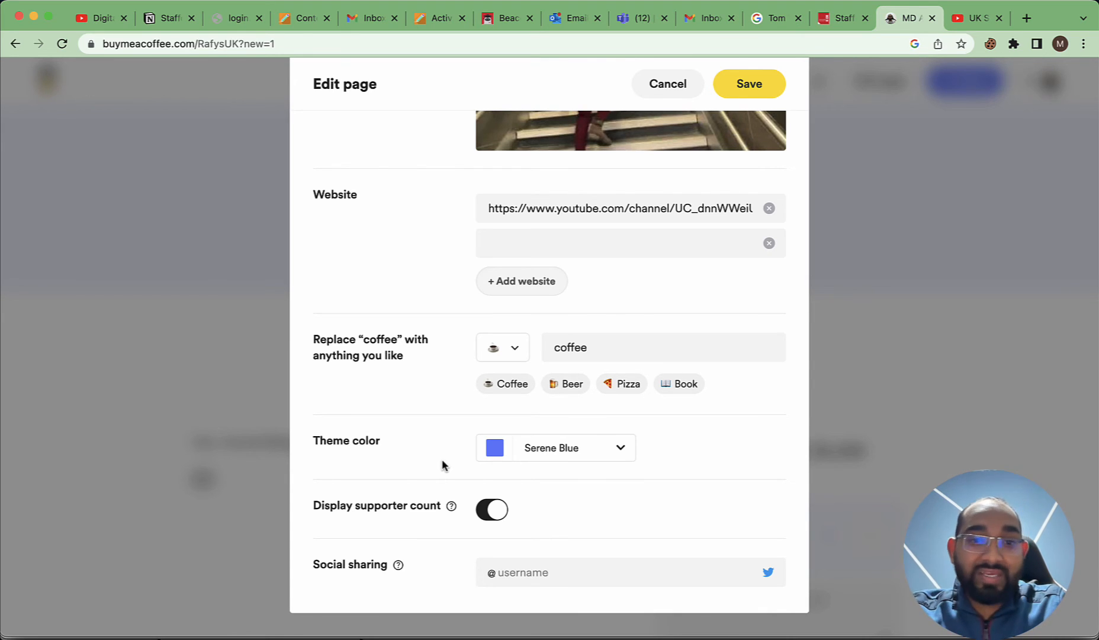
left_click(489, 513)
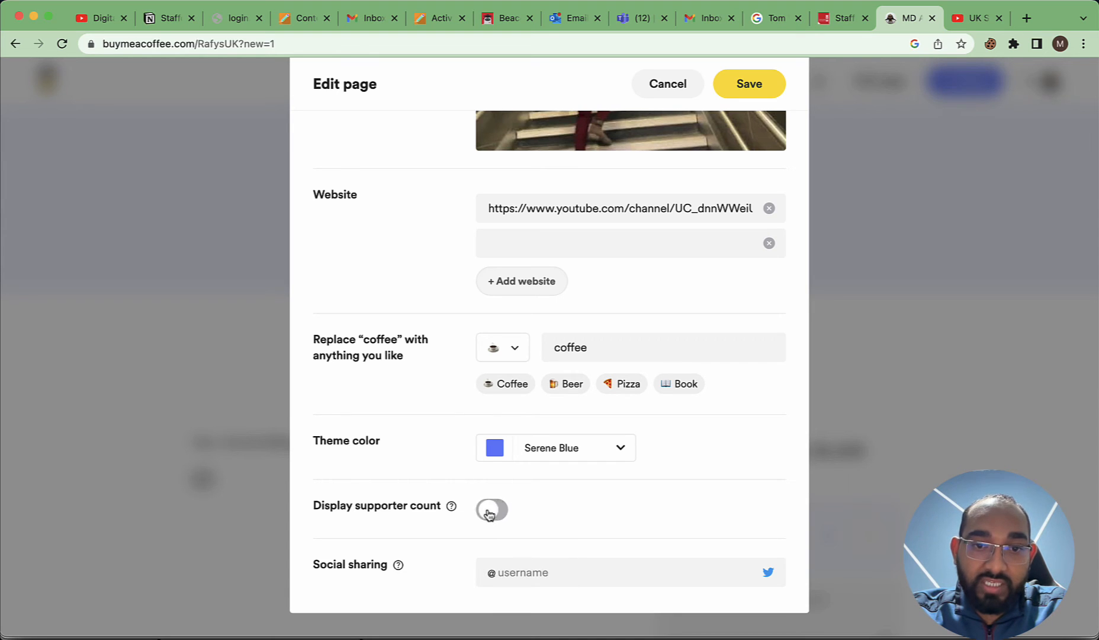
left_click(491, 517)
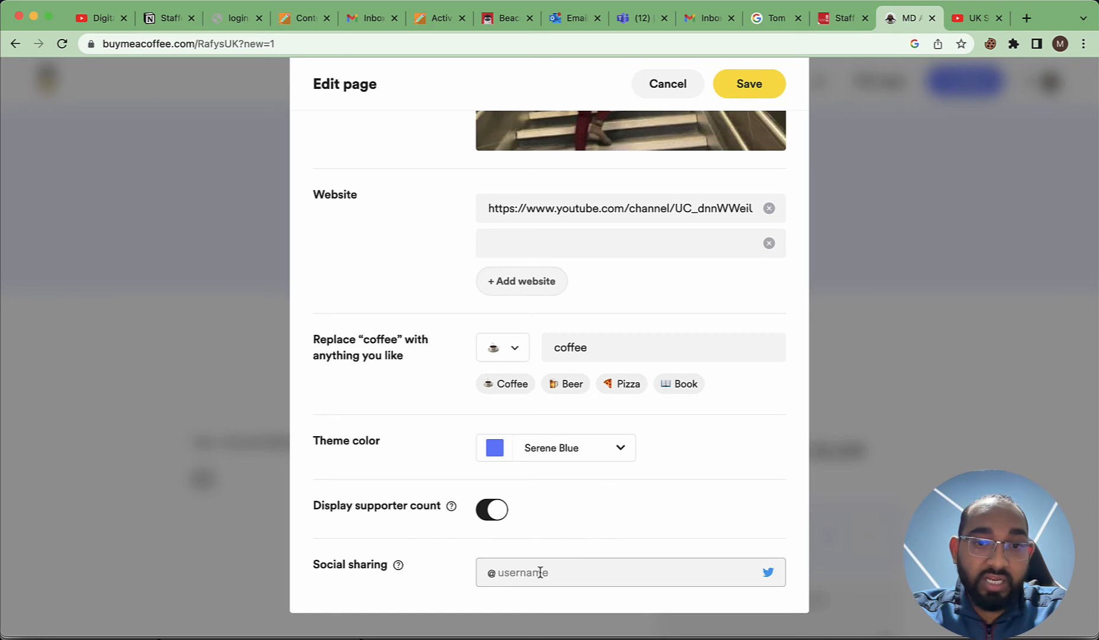
Save the page edits, copy the page's share link and dismiss the share dialog
scroll(549, 516, "up", 10)
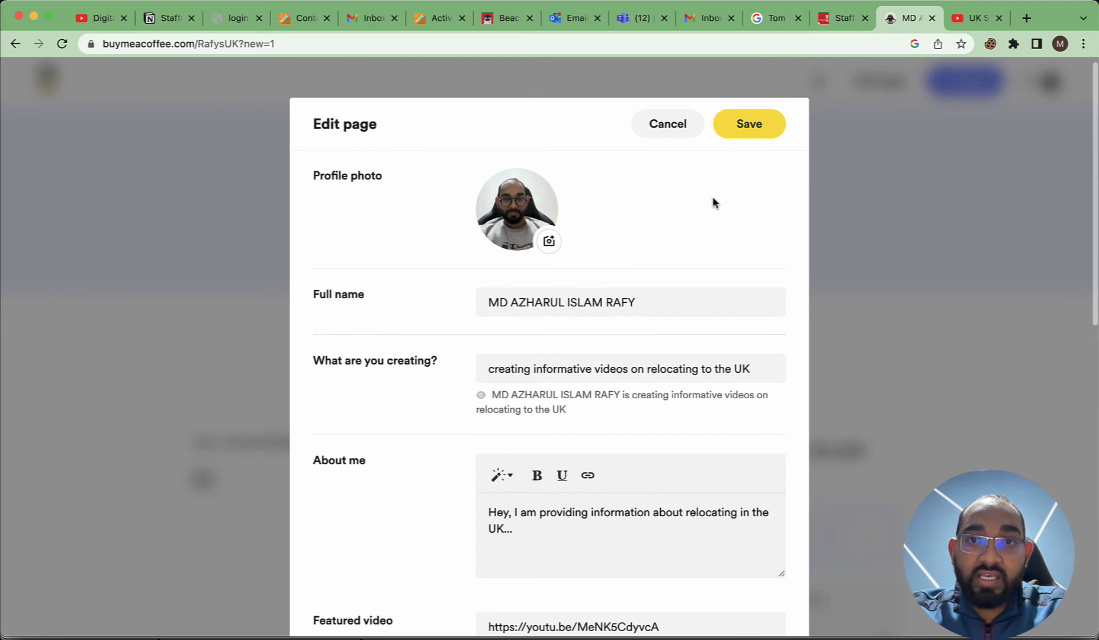
left_click(754, 134)
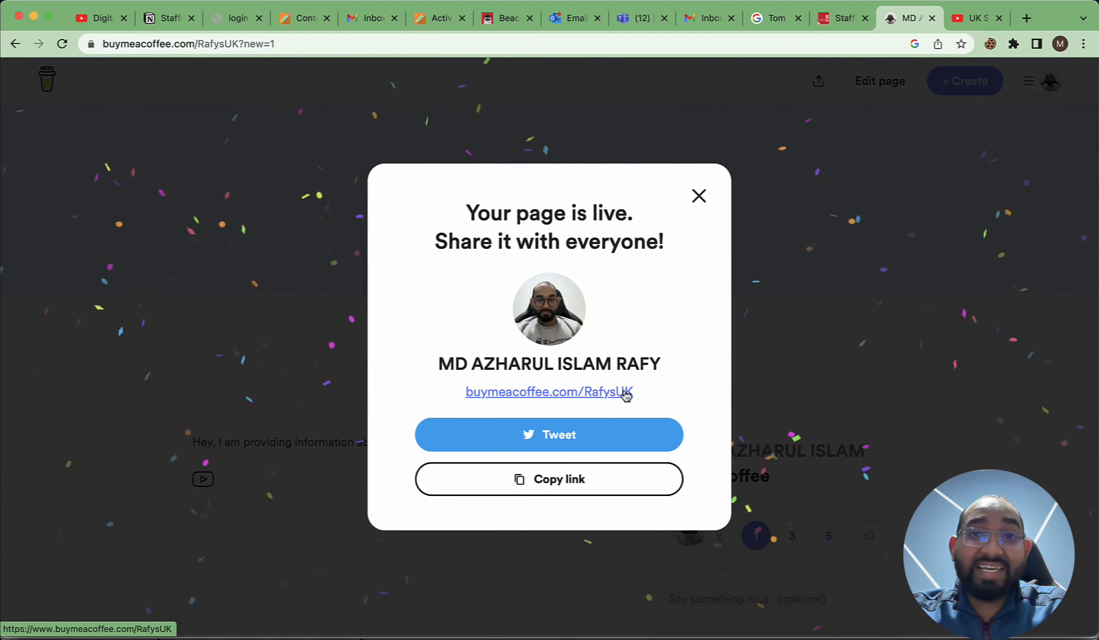
left_click(557, 480)
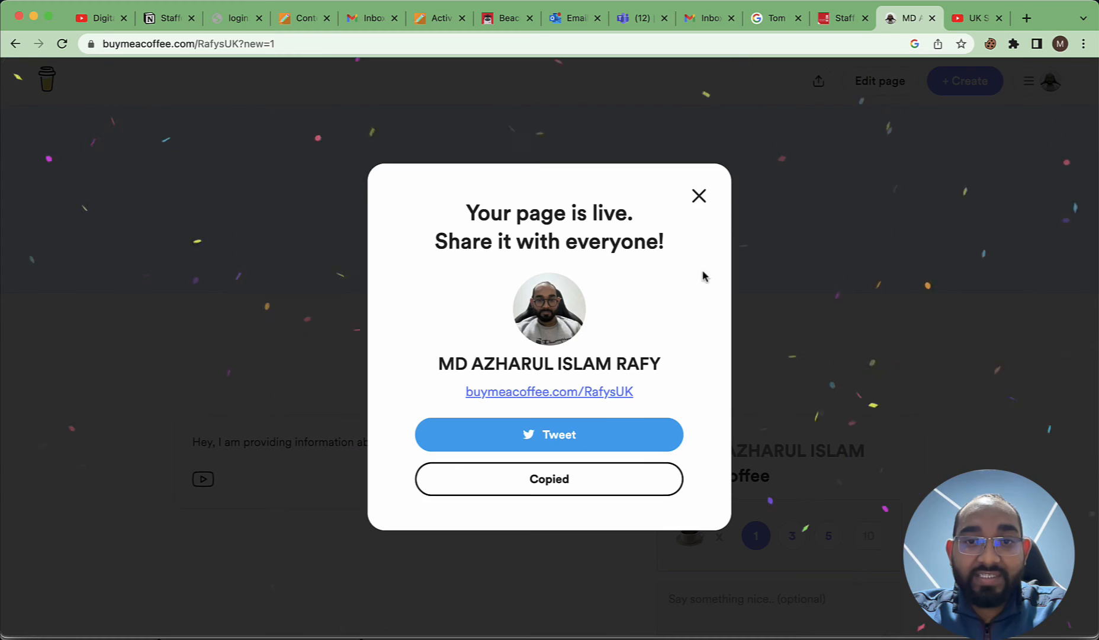
left_click(699, 198)
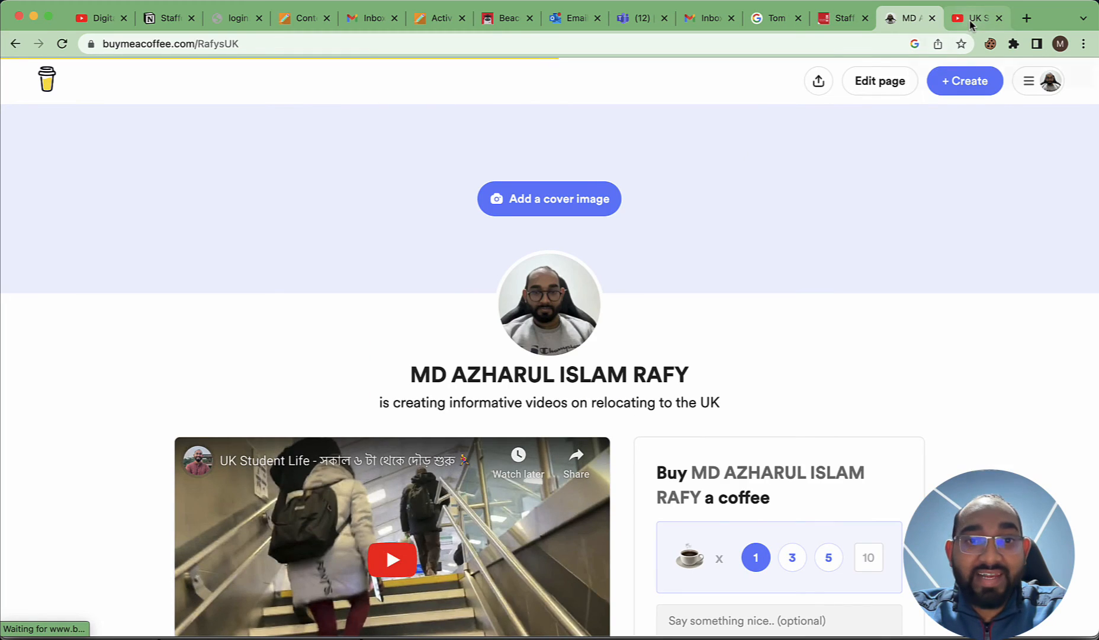
Switch to the "UK Student Life" video on YouTube and open its details for editing in YouTube Studio
left_click(971, 22)
left_click(716, 255)
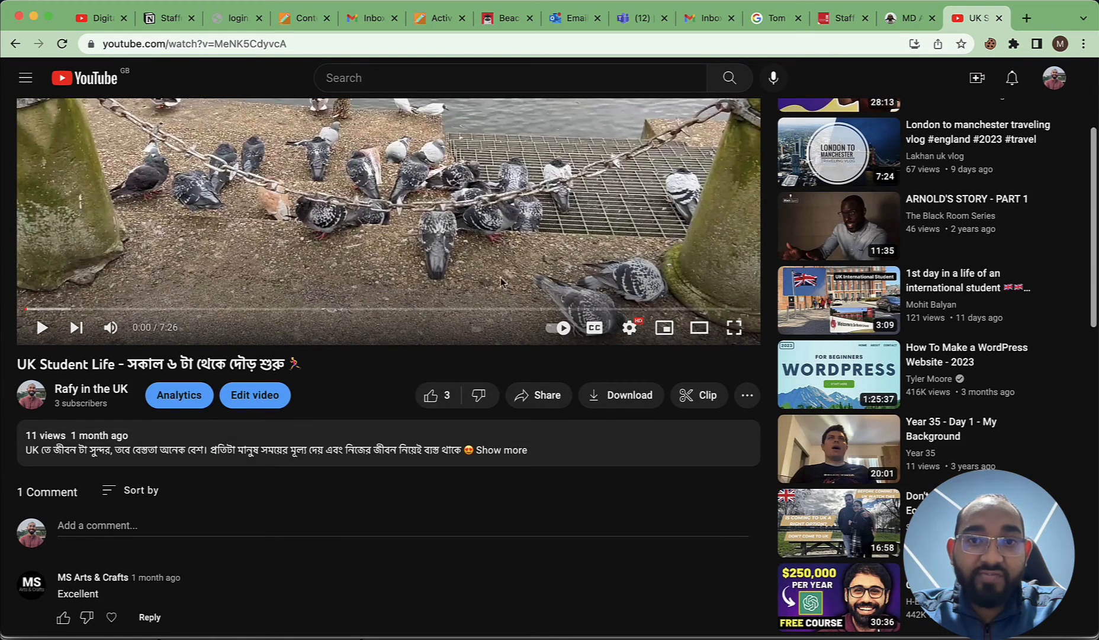
scroll(716, 255, "up", 2)
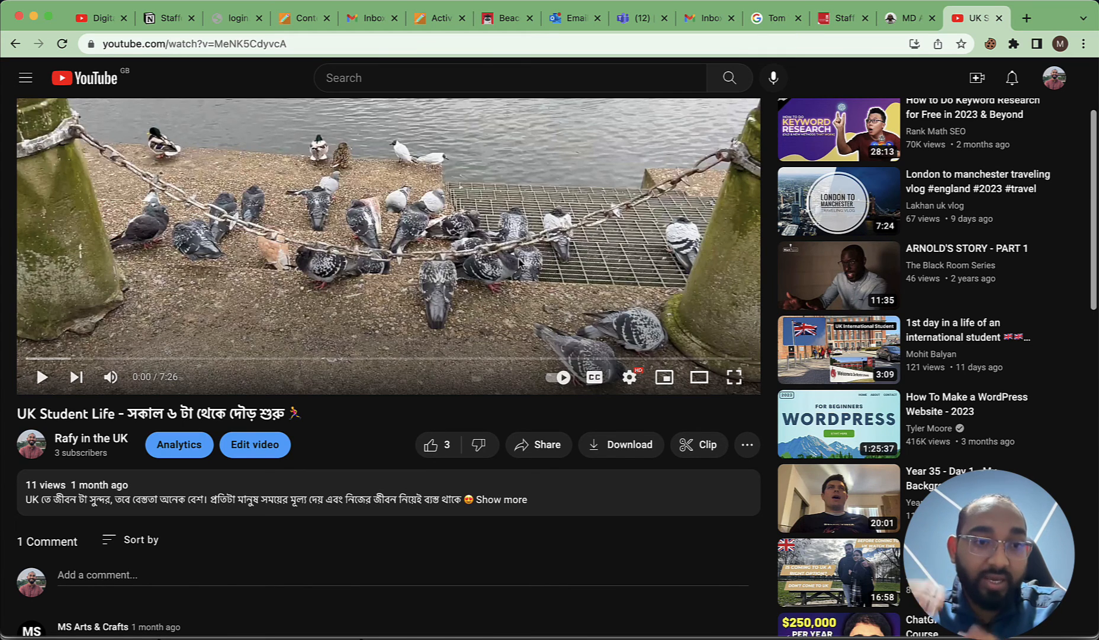
scroll(715, 255, "up", 1)
left_click(257, 513)
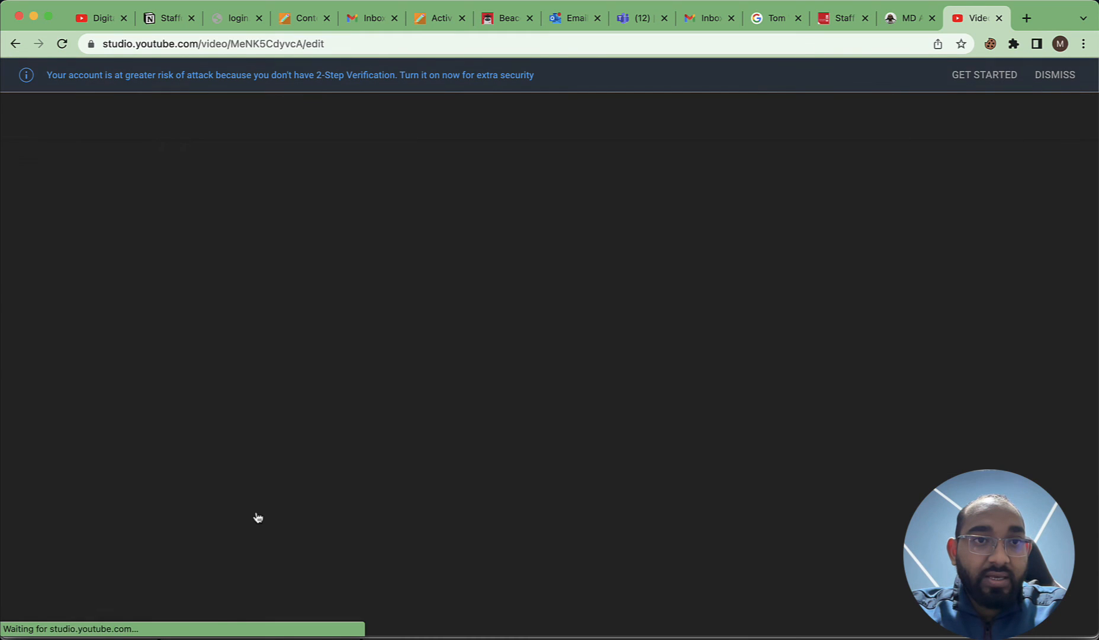
Append "You can support me with Coffees!" and the copied Buy Me a Coffee page link to the video description
left_click(322, 362)
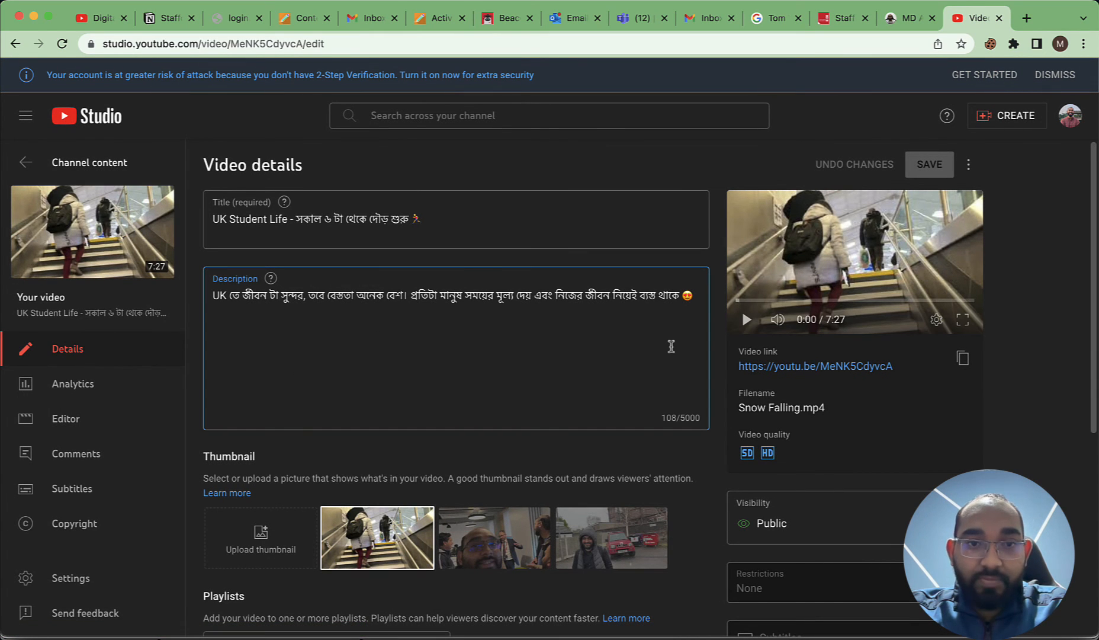
key("Return")
key("Return")
type("You can")
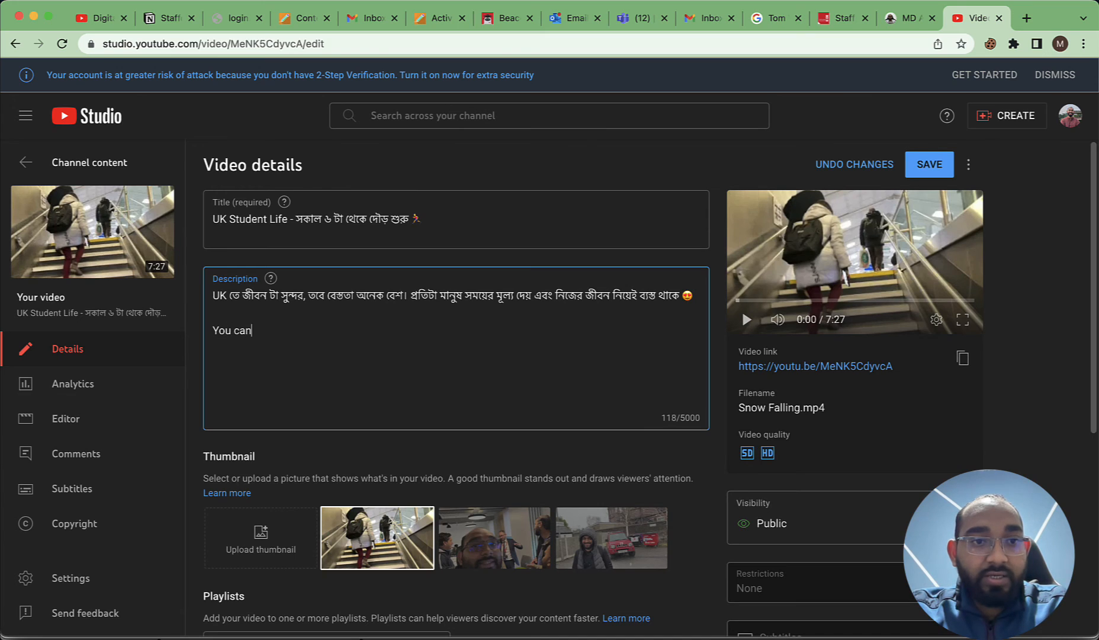
type(" support m")
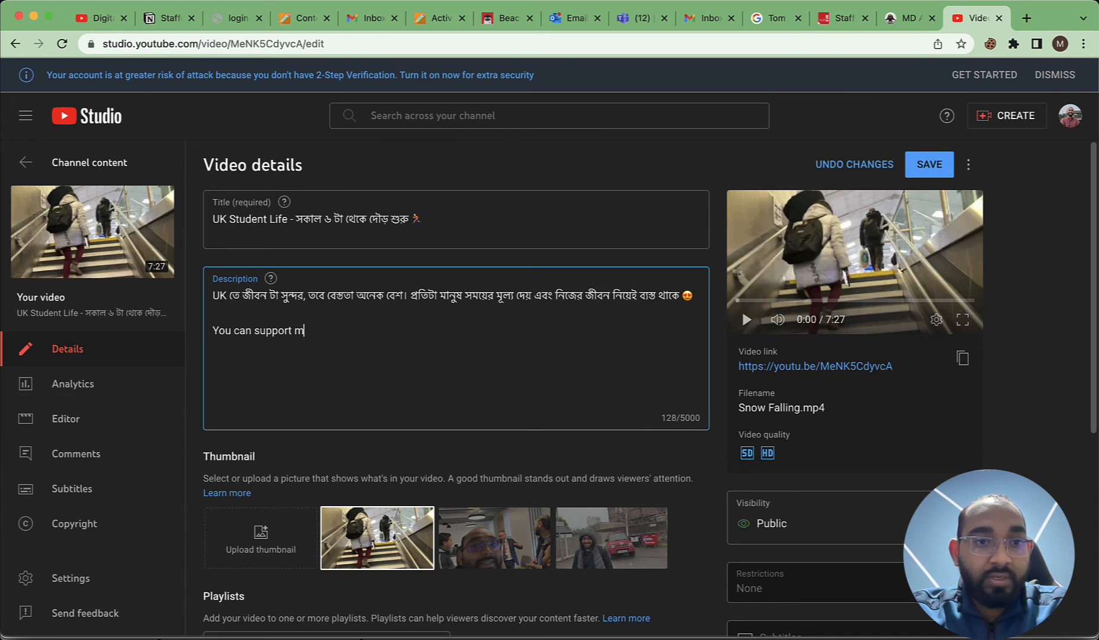
type("en")
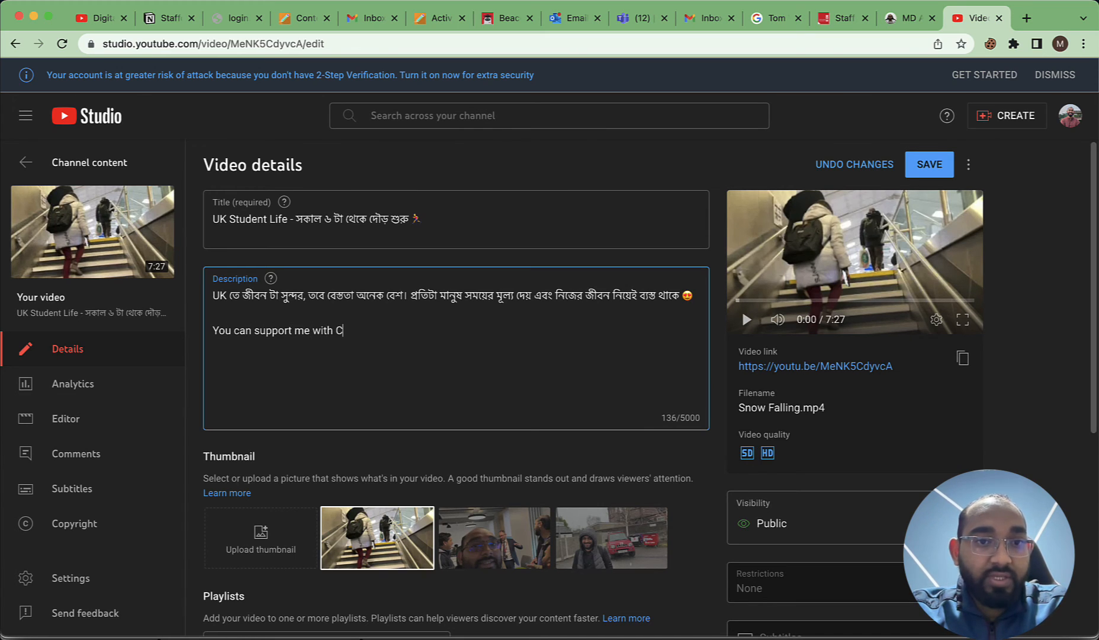
type("with Coffees!")
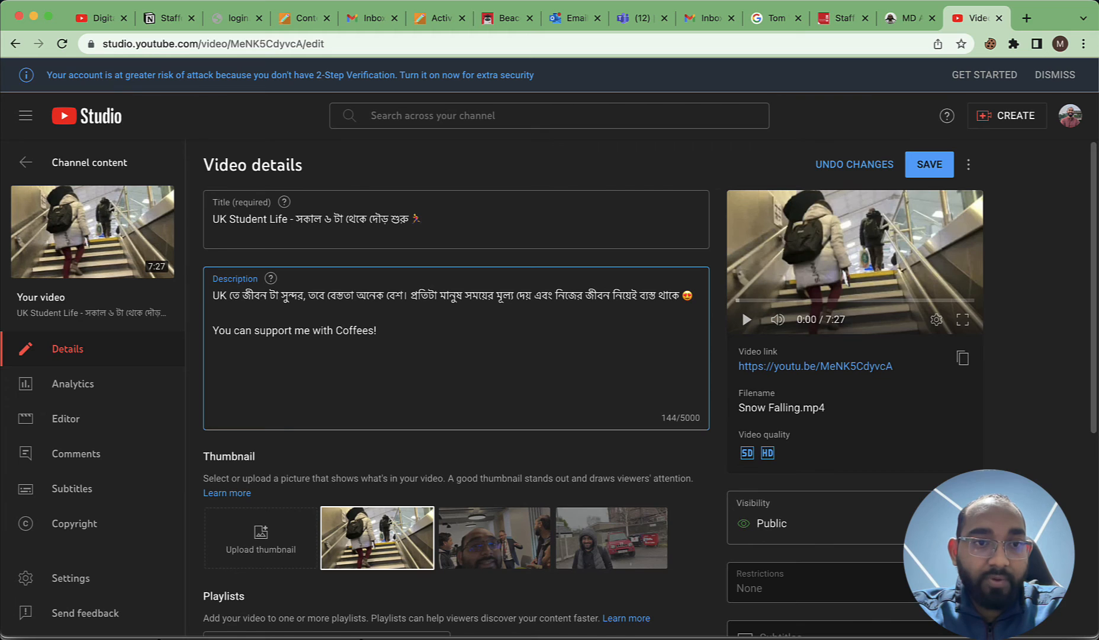
type("https://www.buymeacoffee.com/RafysUK")
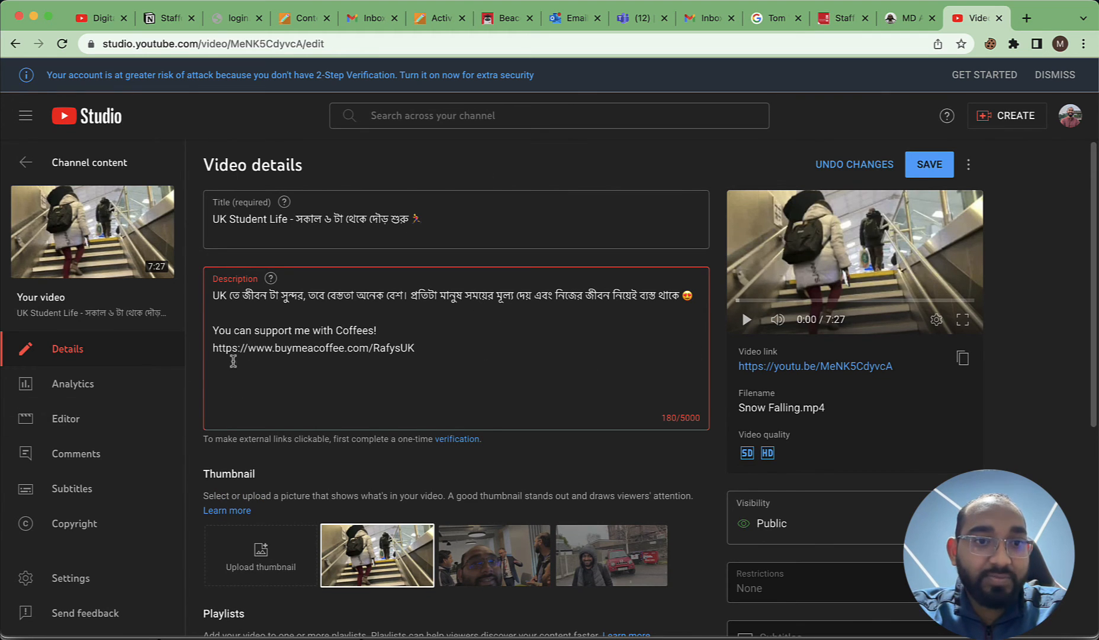
Highlight the support link in the description, then close the video details without saving the changes
left_click_drag(228, 348, 402, 347)
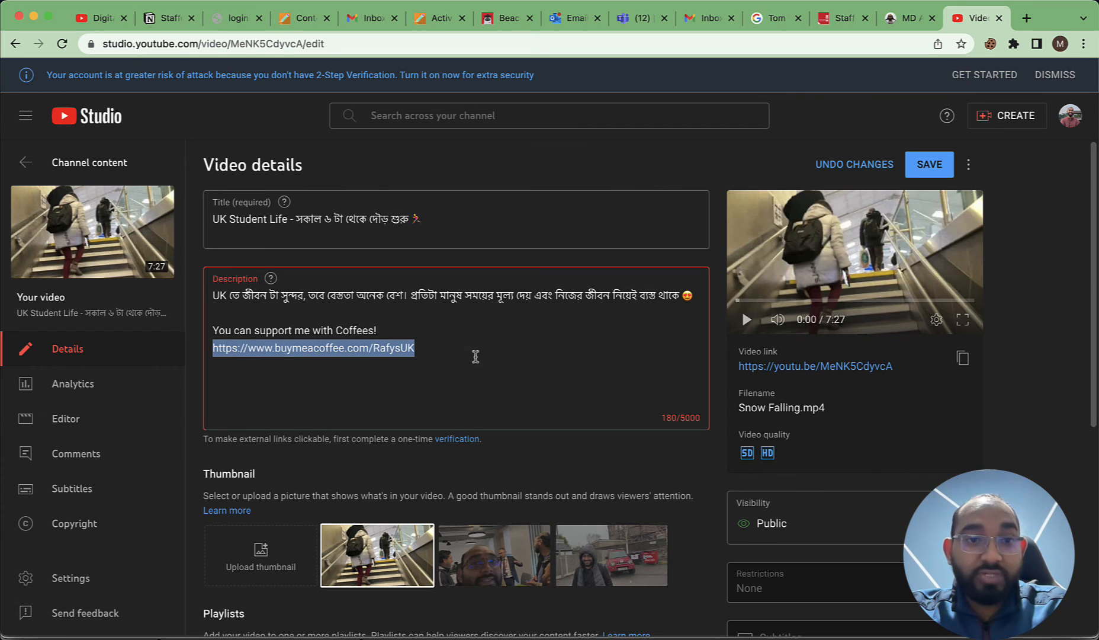
left_click(360, 349)
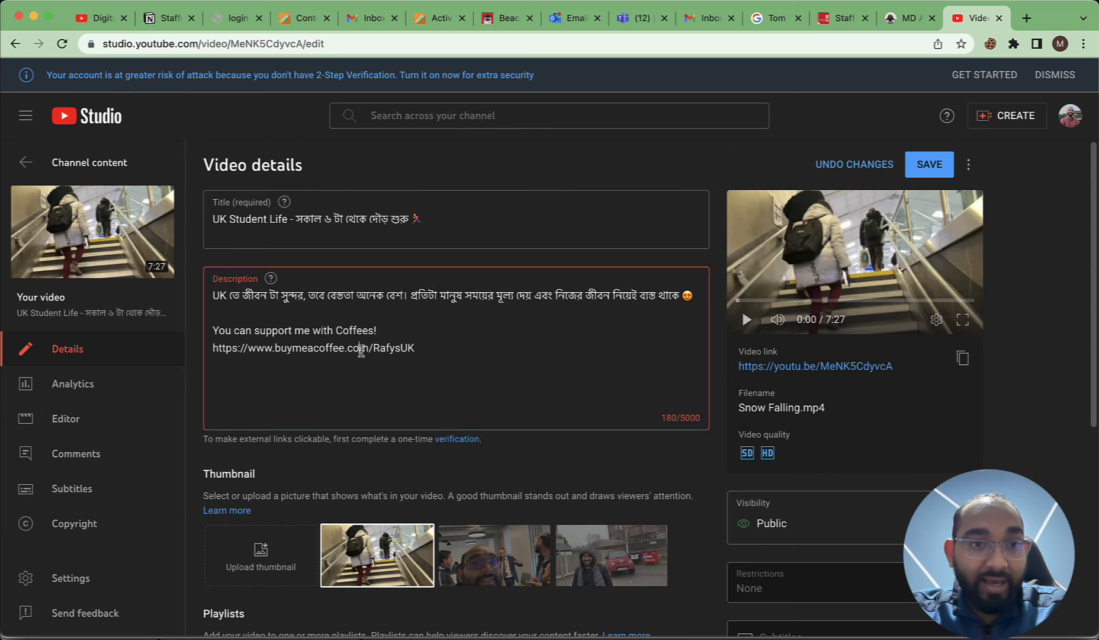
left_click_drag(215, 350, 450, 350)
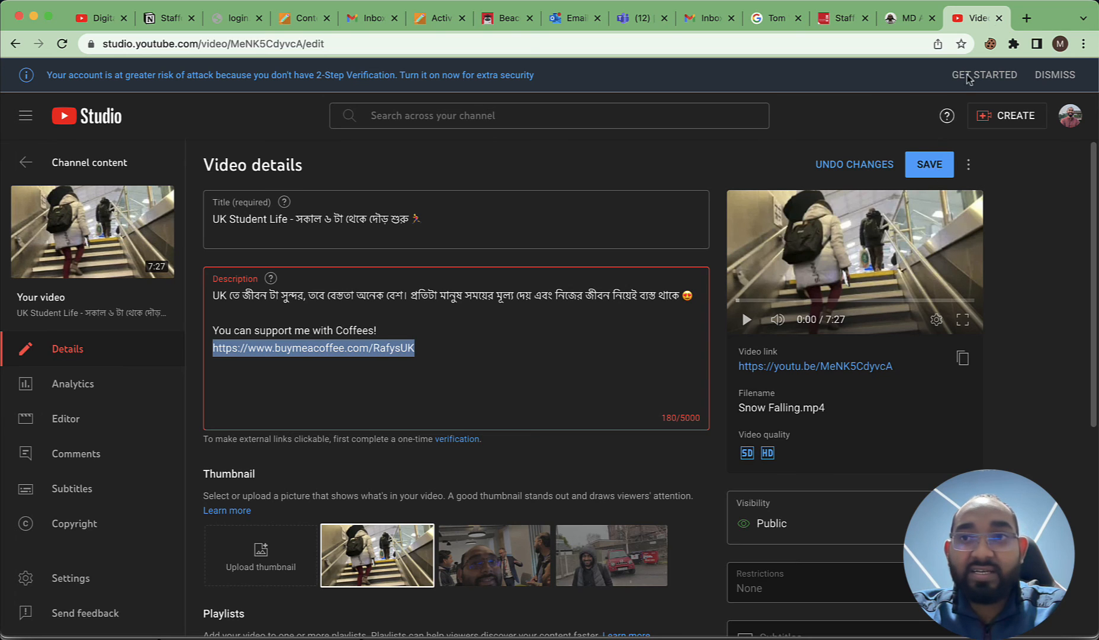
left_click(1001, 20)
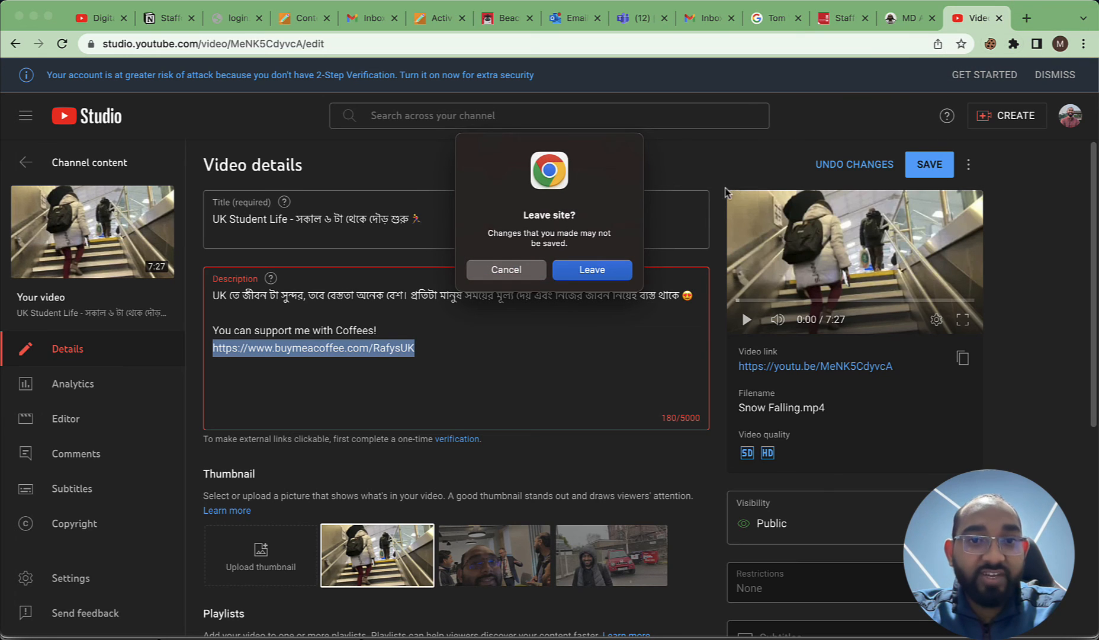
left_click(615, 271)
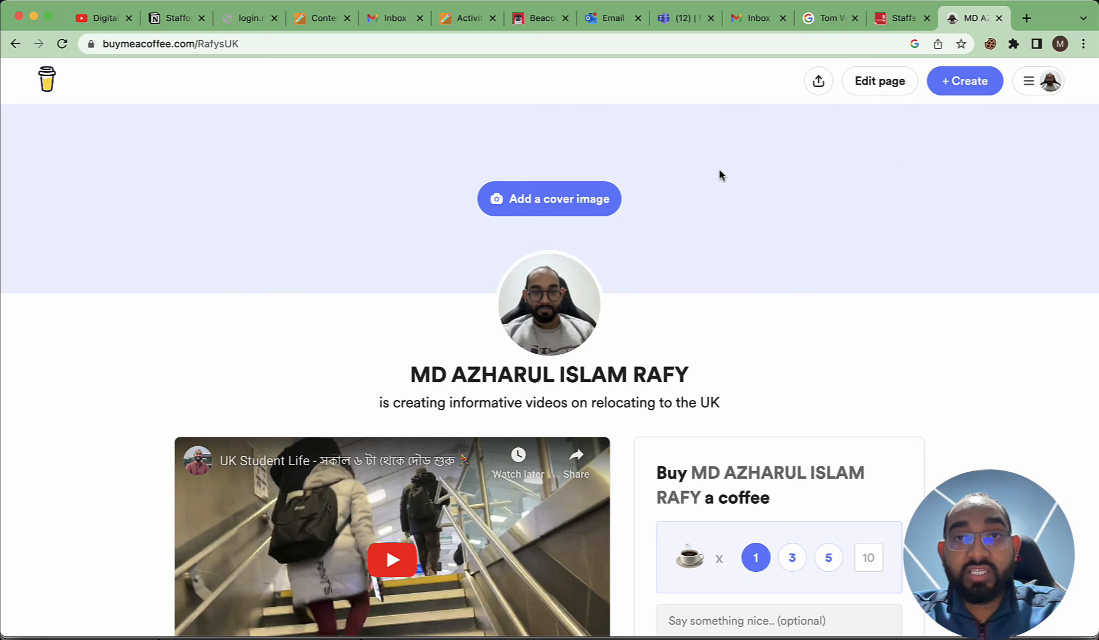
Look over the published Buy Me a Coffee page, then view the content types available to create and close the chooser
scroll(721, 174, "down", 5)
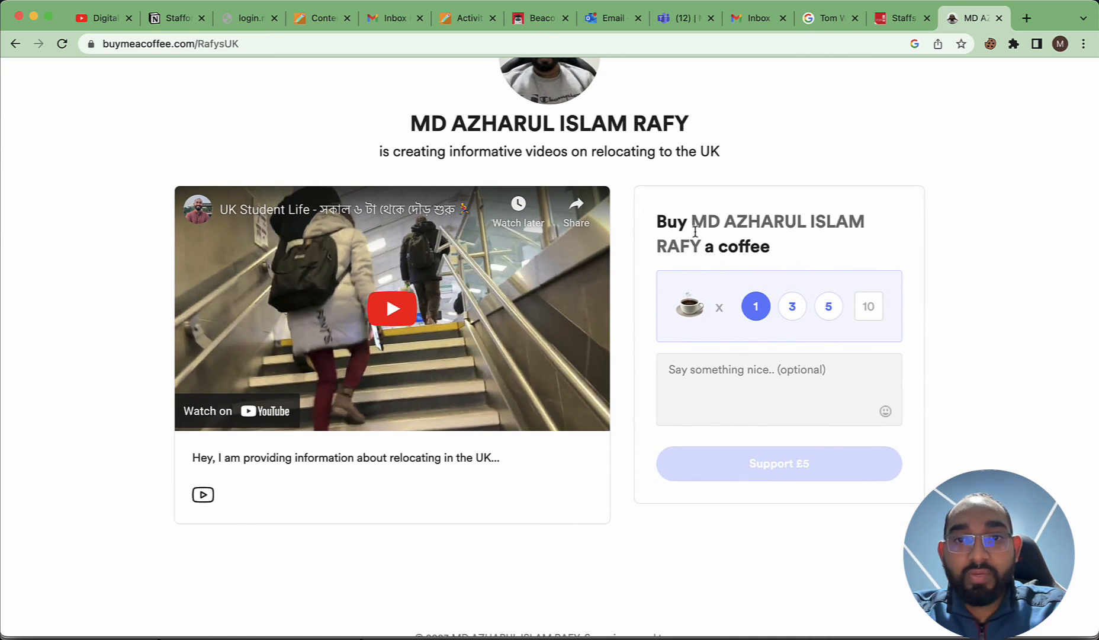
scroll(696, 233, "up", 1)
scroll(371, 514, "down", 2)
scroll(375, 516, "up", 3)
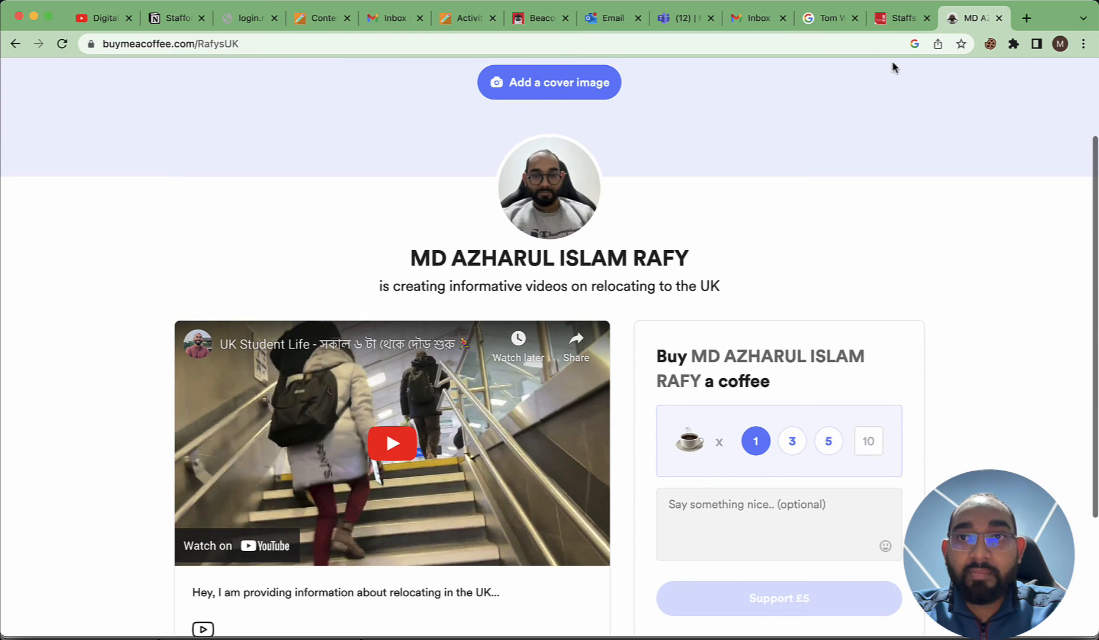
scroll(888, 131, "up", 3)
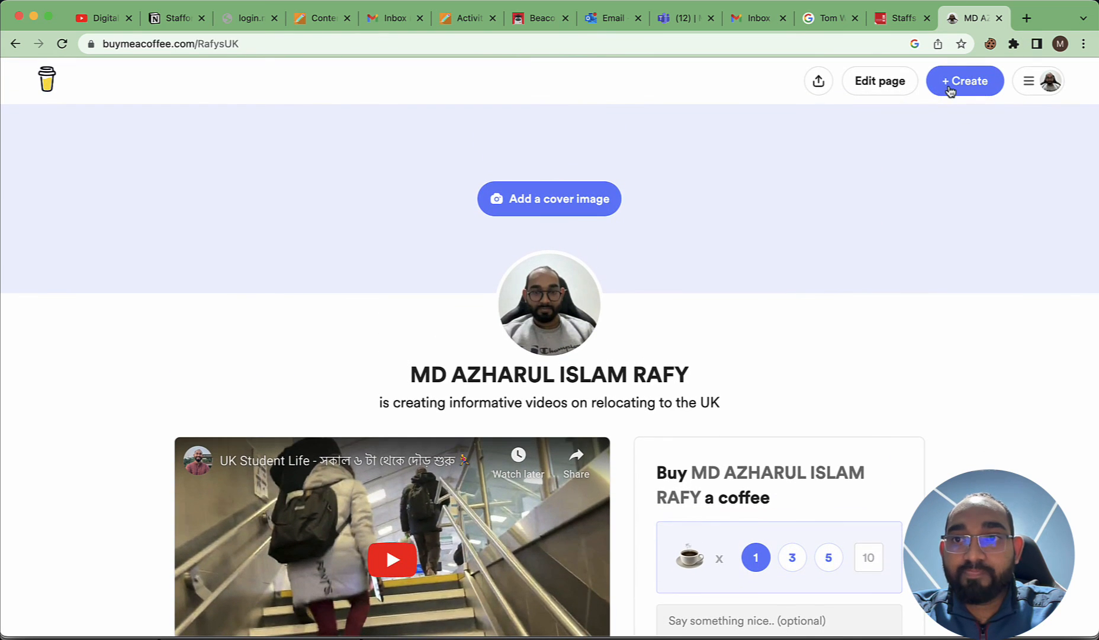
left_click(978, 87)
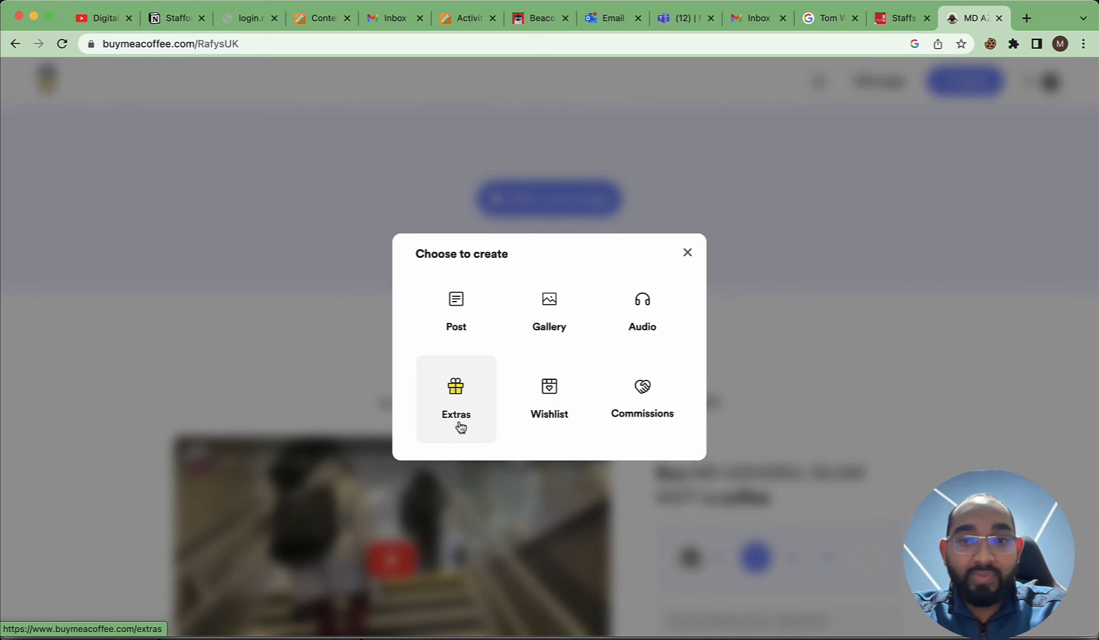
left_click(687, 251)
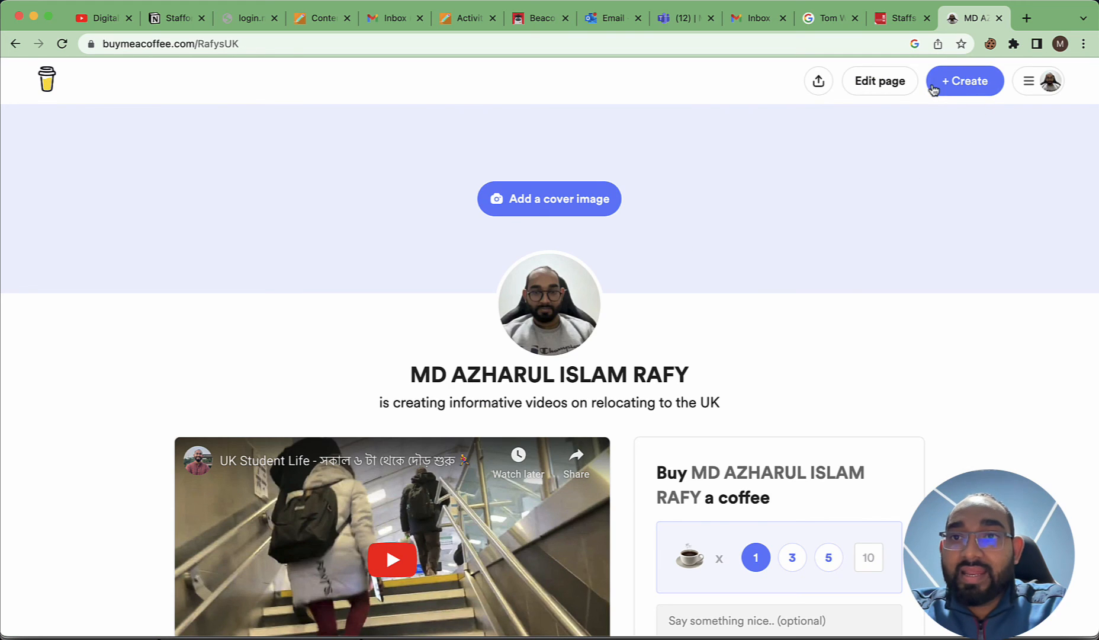
Reopen the page editor, look through its fields and leave it without saving
left_click(888, 83)
scroll(542, 432, "down", 3)
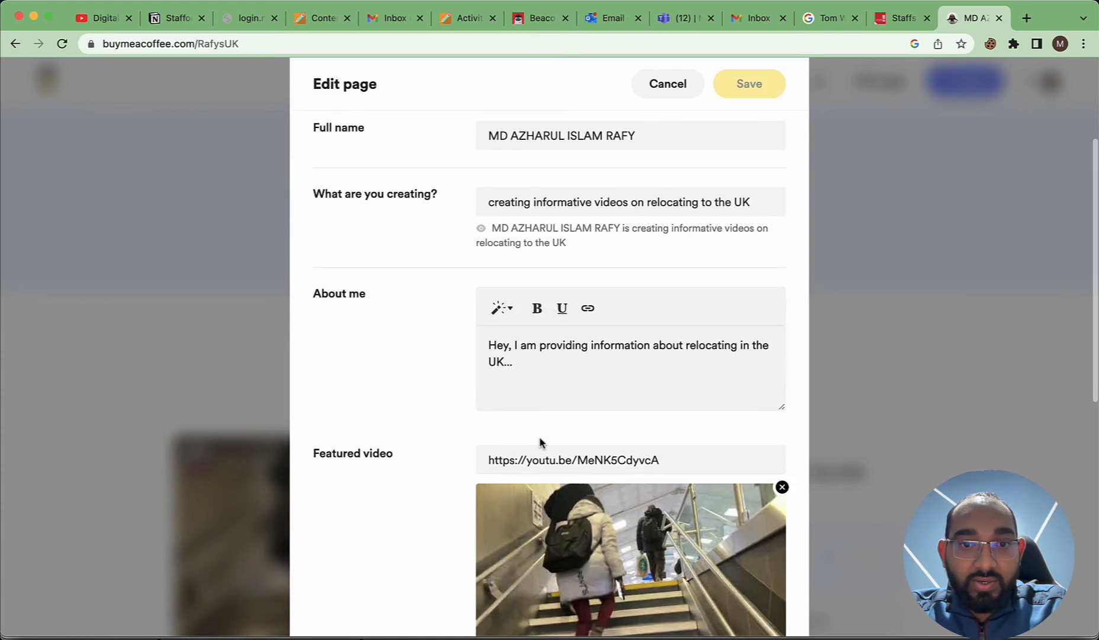
scroll(540, 441, "up", 3)
left_click(675, 121)
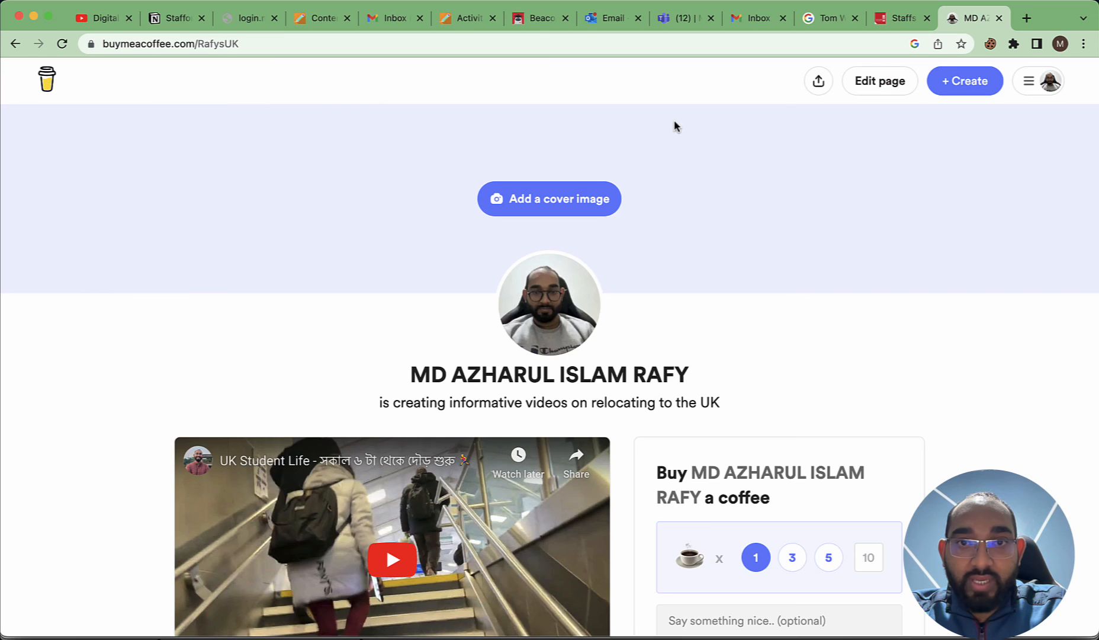
Open the account profile settings and look through the personal info, country and timezone fields
left_click(1052, 86)
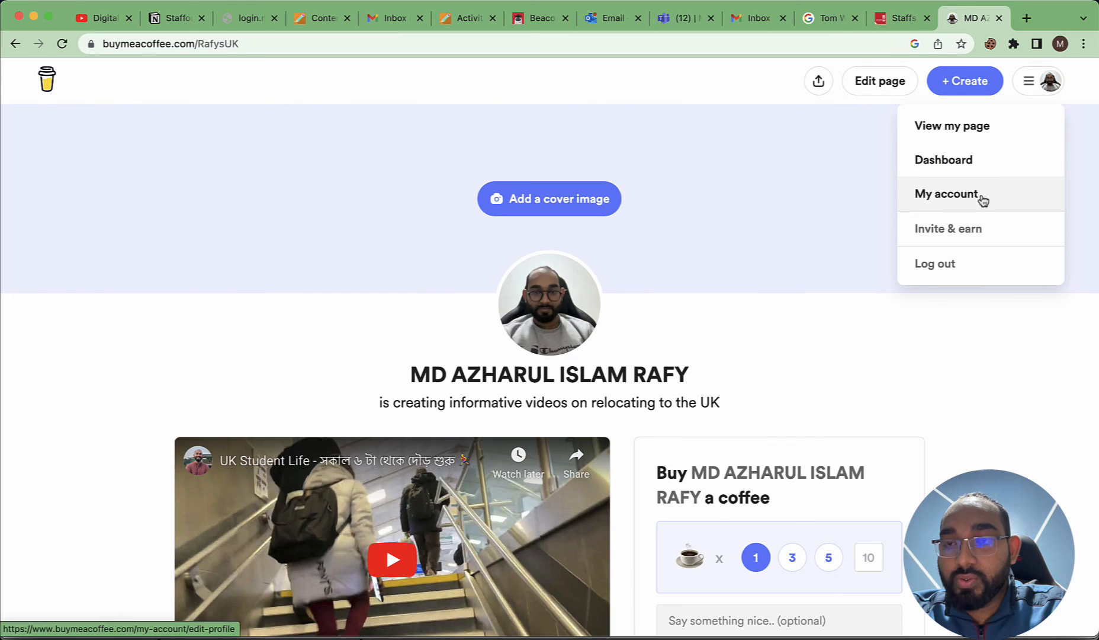
left_click(939, 200)
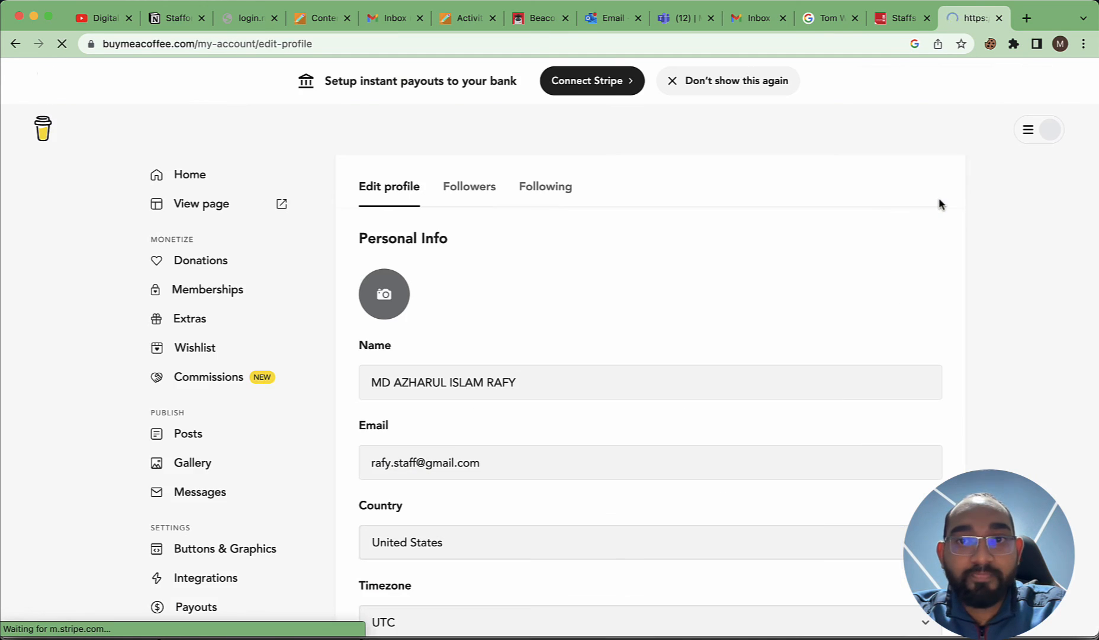
scroll(422, 392, "down", 3)
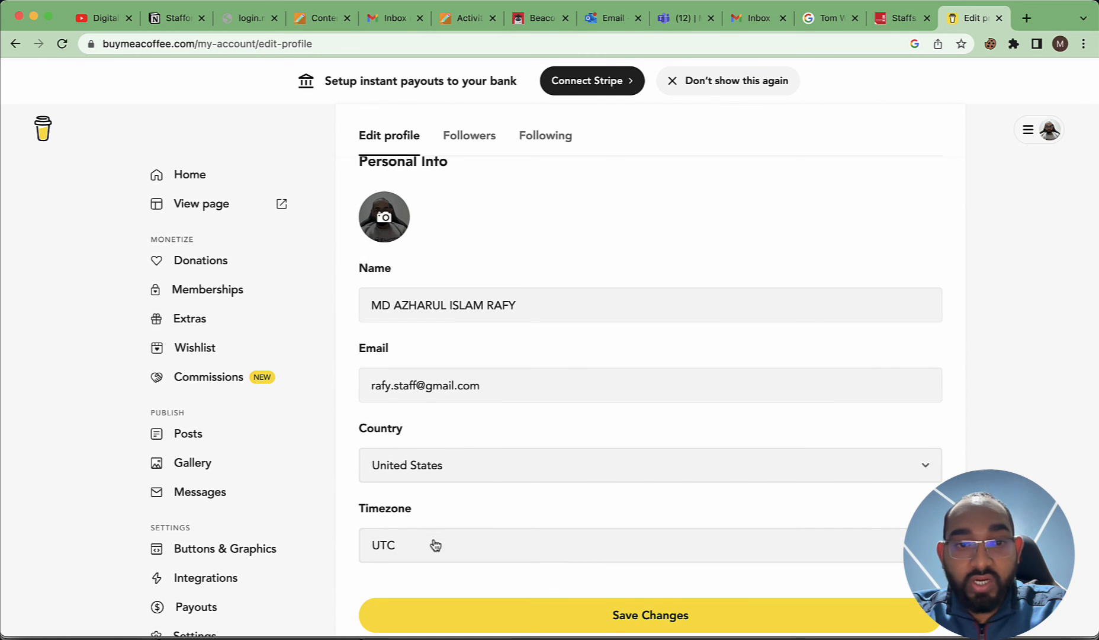
scroll(436, 533, "down", 1)
scroll(450, 373, "up", 3)
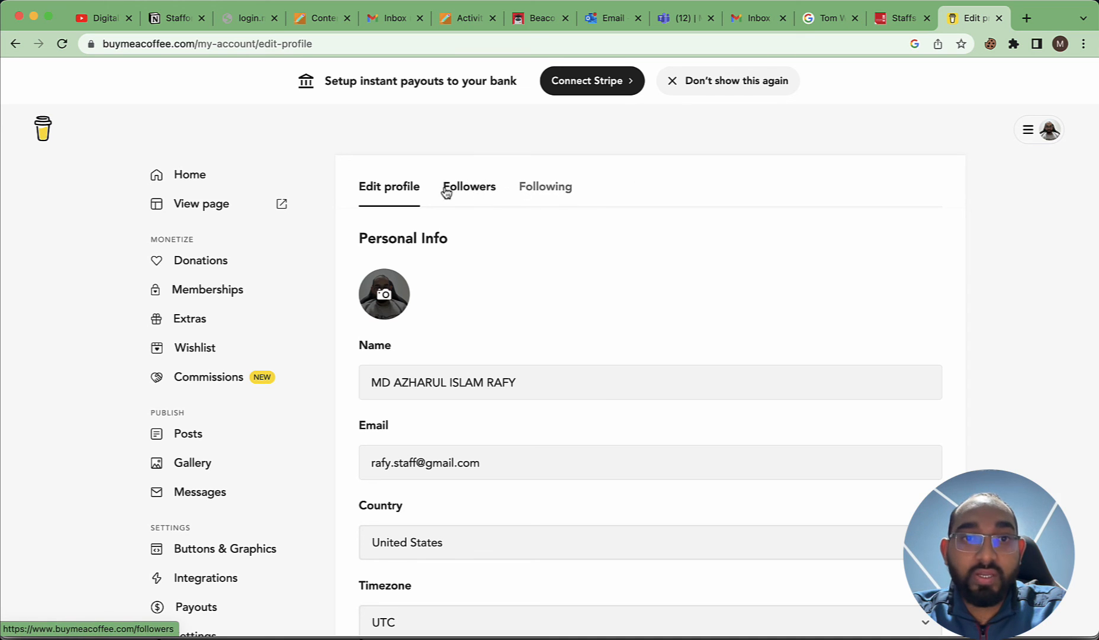
Go to the creator dashboard, view the available earnings periods without changing the selection, and look over the earnings and supporters sections
left_click(1051, 131)
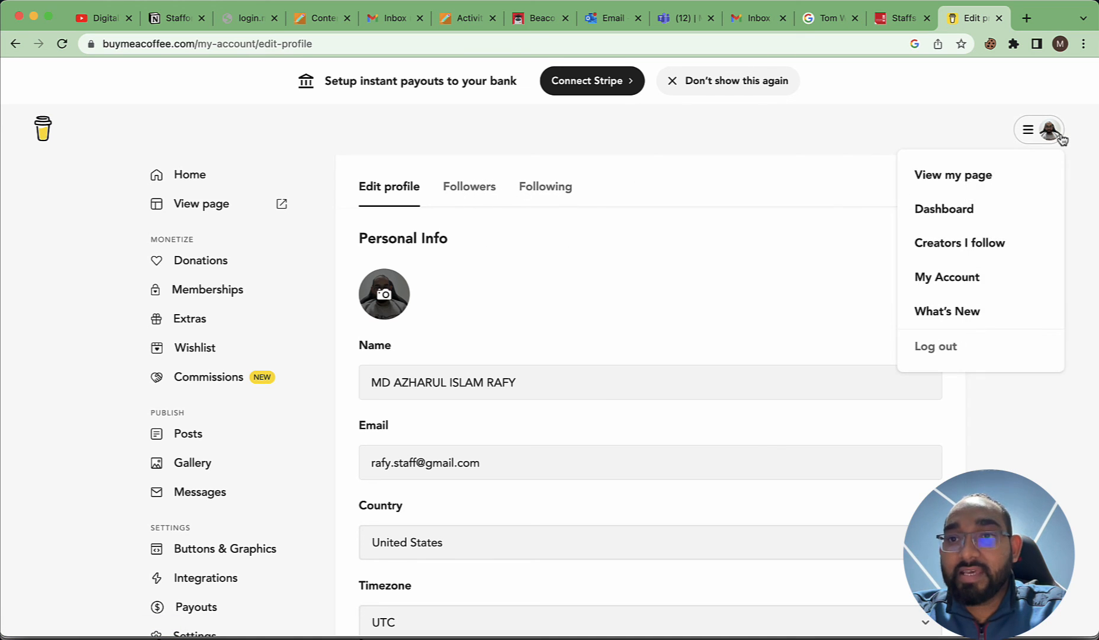
left_click(993, 212)
left_click(691, 208)
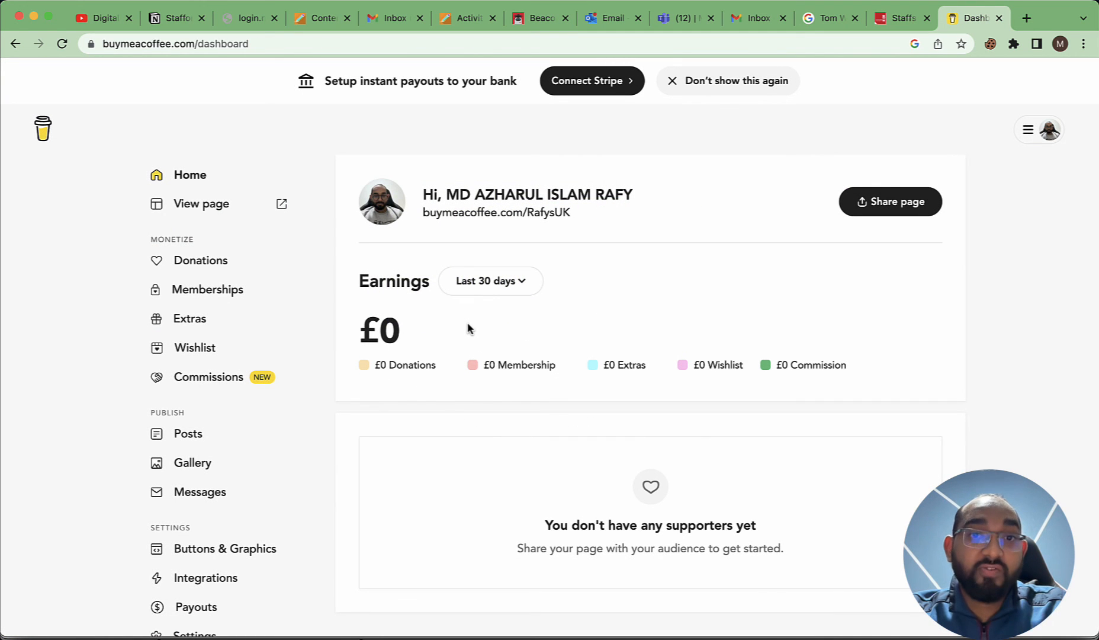
left_click(496, 293)
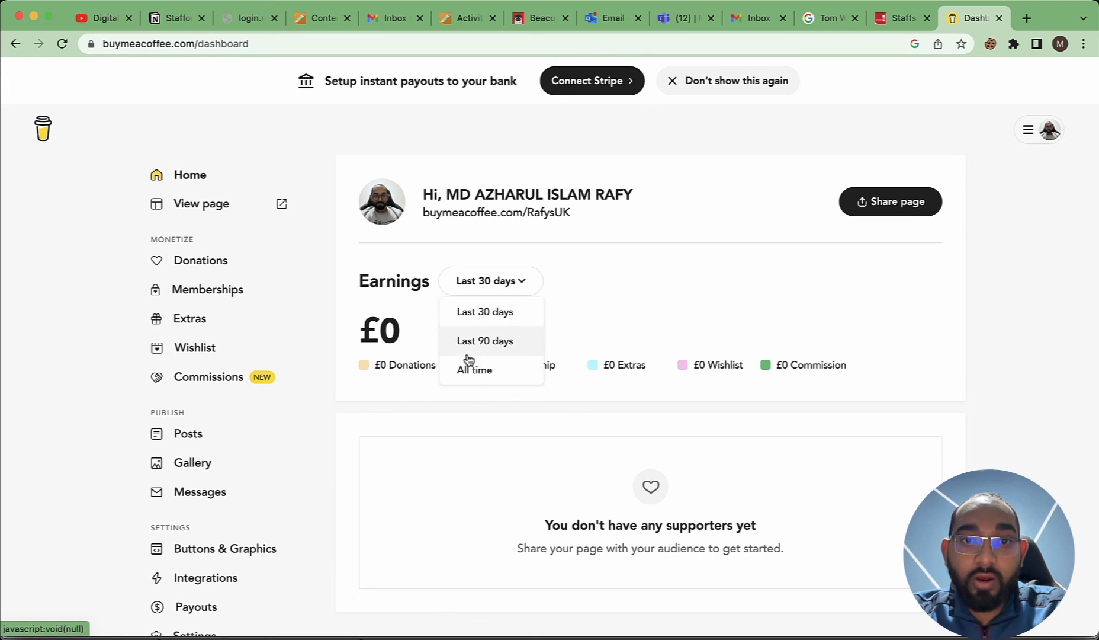
left_click(615, 326)
scroll(513, 429, "down", 2)
scroll(514, 427, "up", 2)
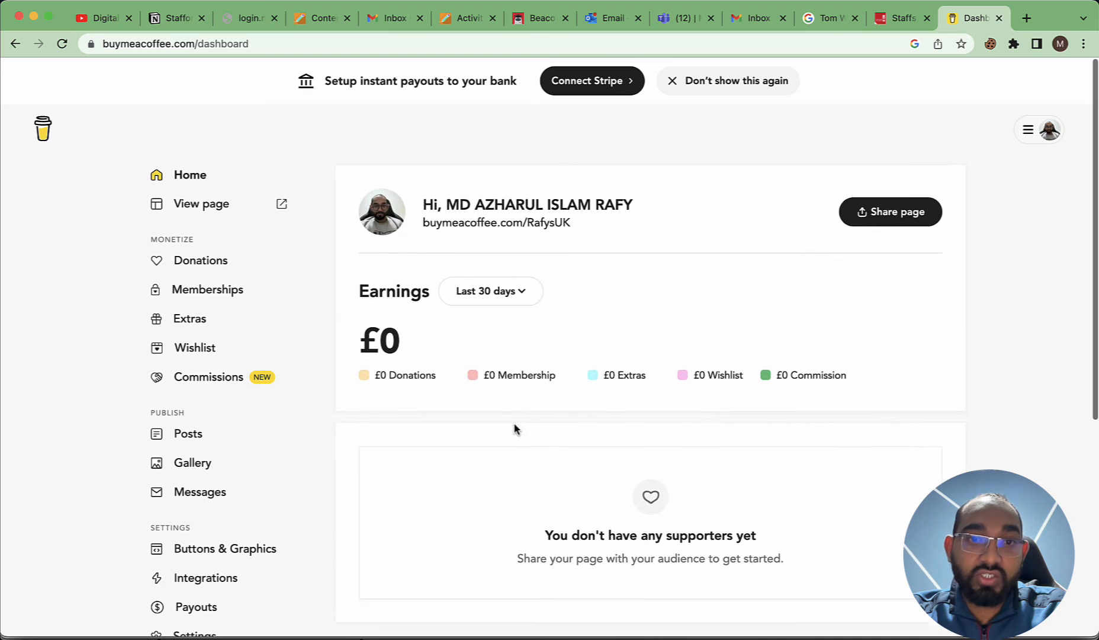
scroll(516, 385, "down", 5)
scroll(514, 385, "up", 5)
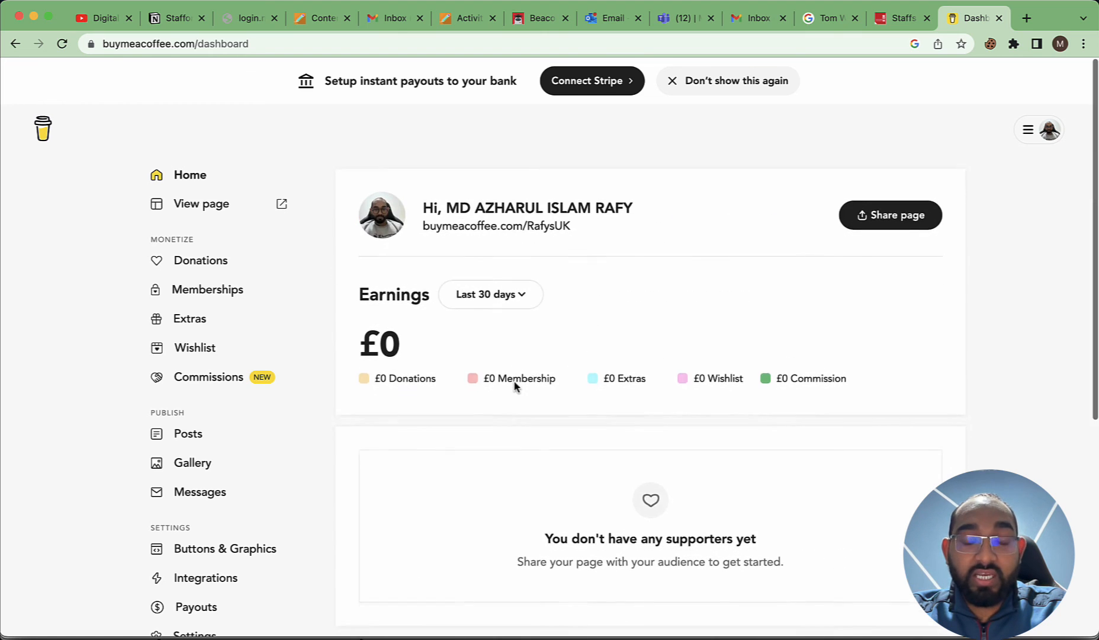
scroll(514, 385, "down", 1)
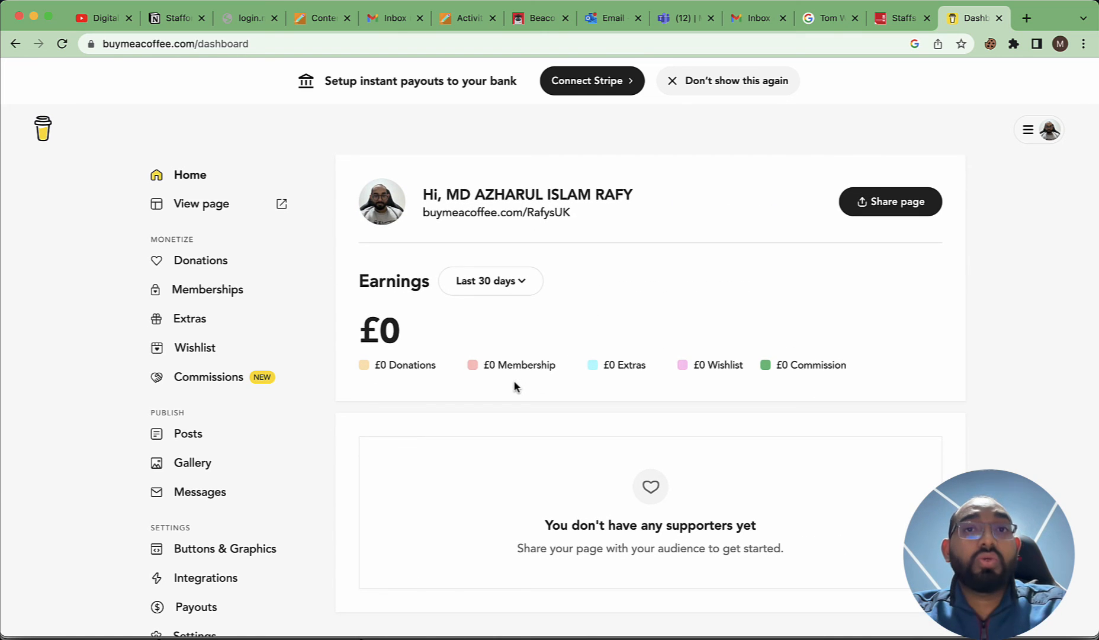